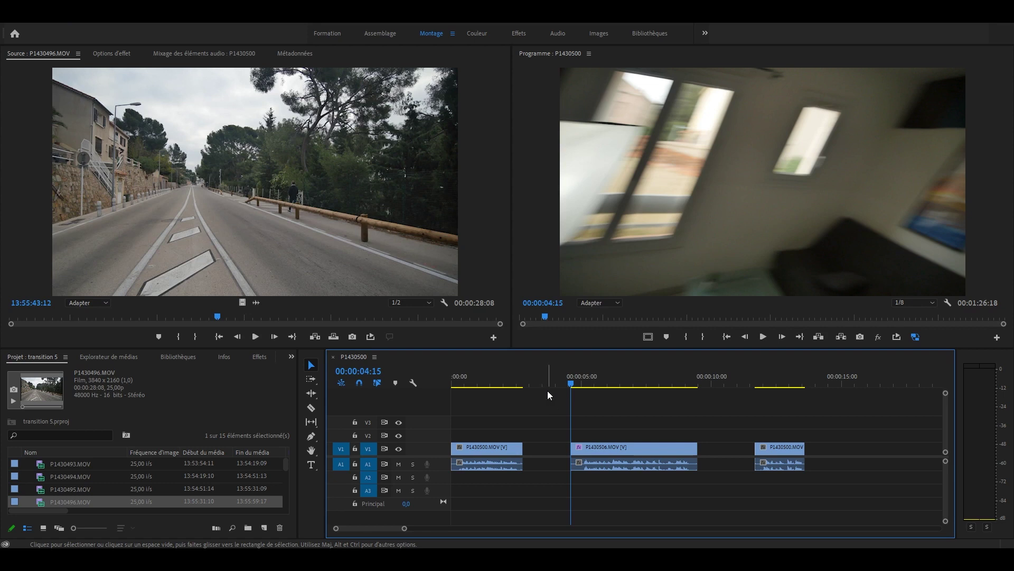
Split the P1430506.MOV clip at about 00:00:04:19 and select the short piece at its start.
drag(404, 529, 380, 528)
click(704, 385)
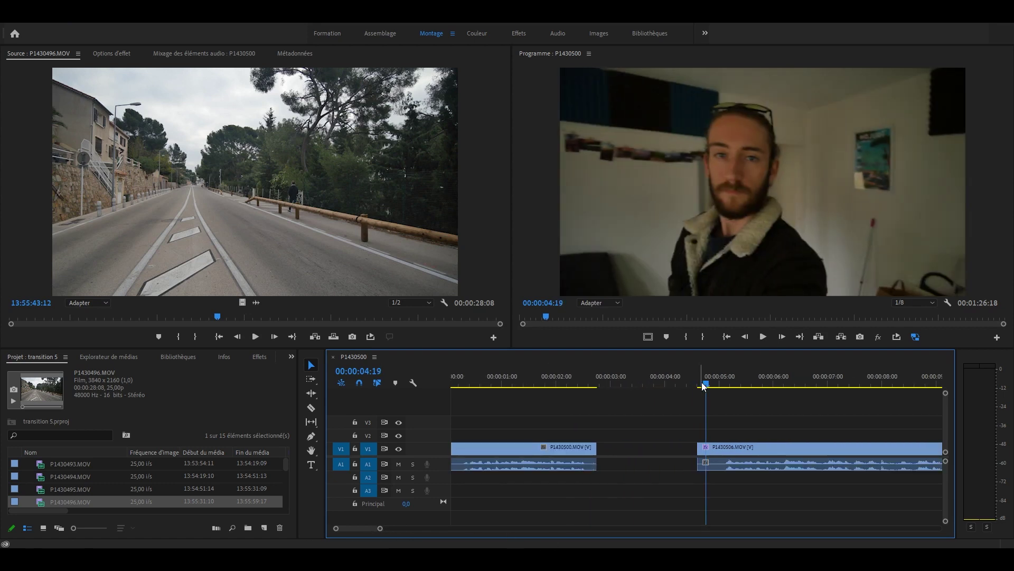
key(c)
scroll(716, 448, down, 1)
key(v)
key(Left)
key(Left)
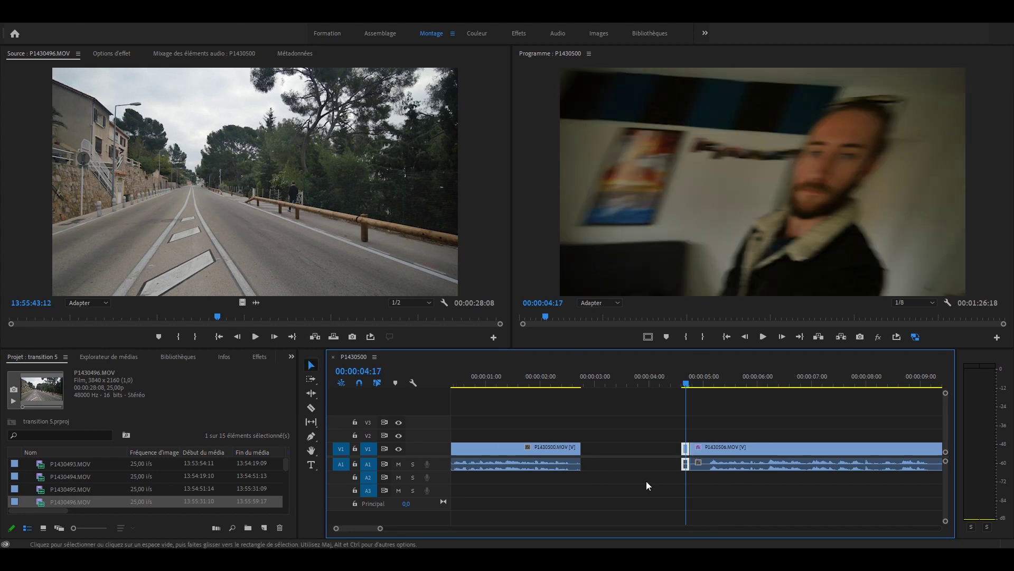
Find the Flou gaussien video effect and apply it to the short piece at the start of P1430506.MOV.
click(24, 354)
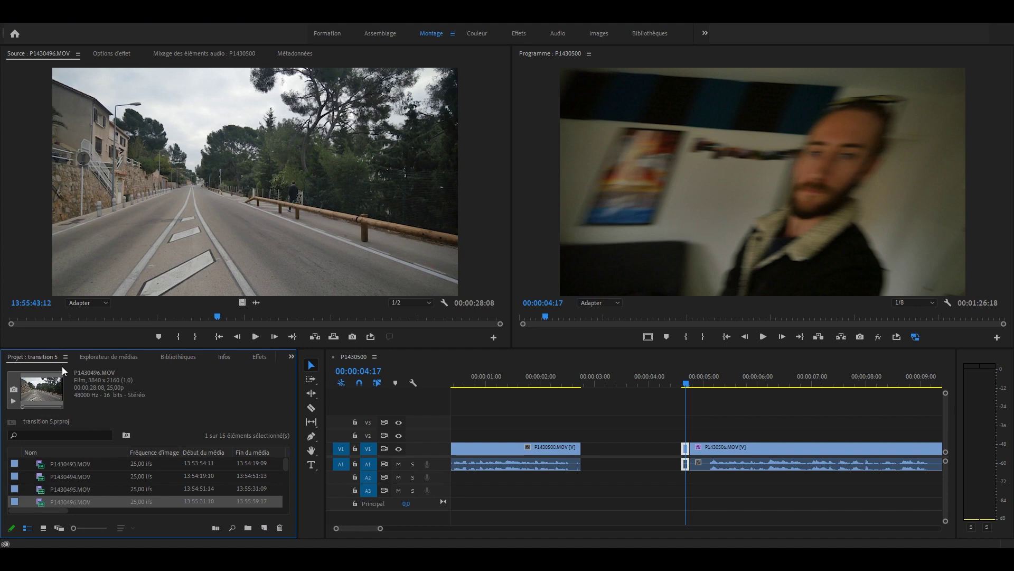
click(258, 357)
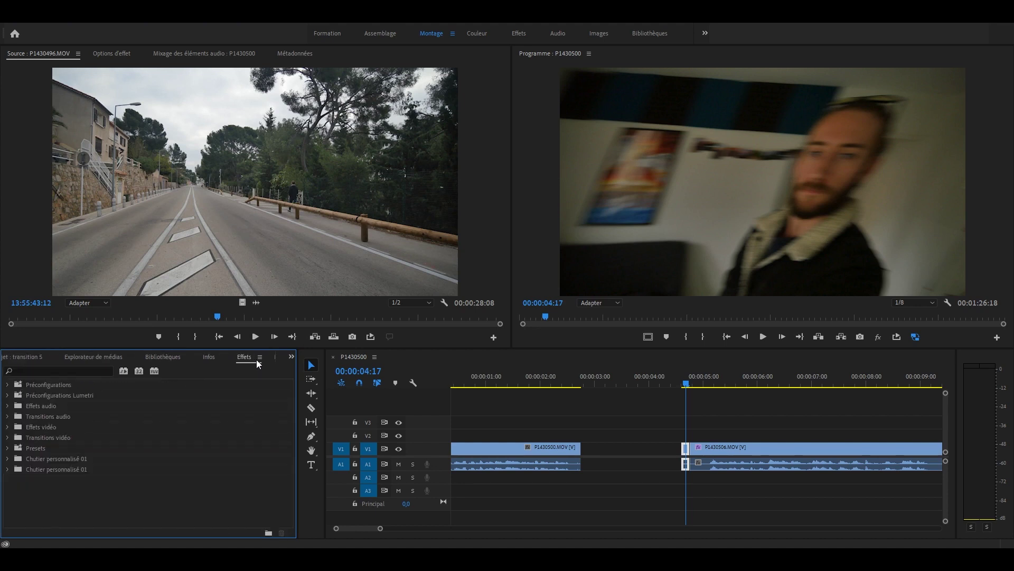
click(88, 371)
text(flou)
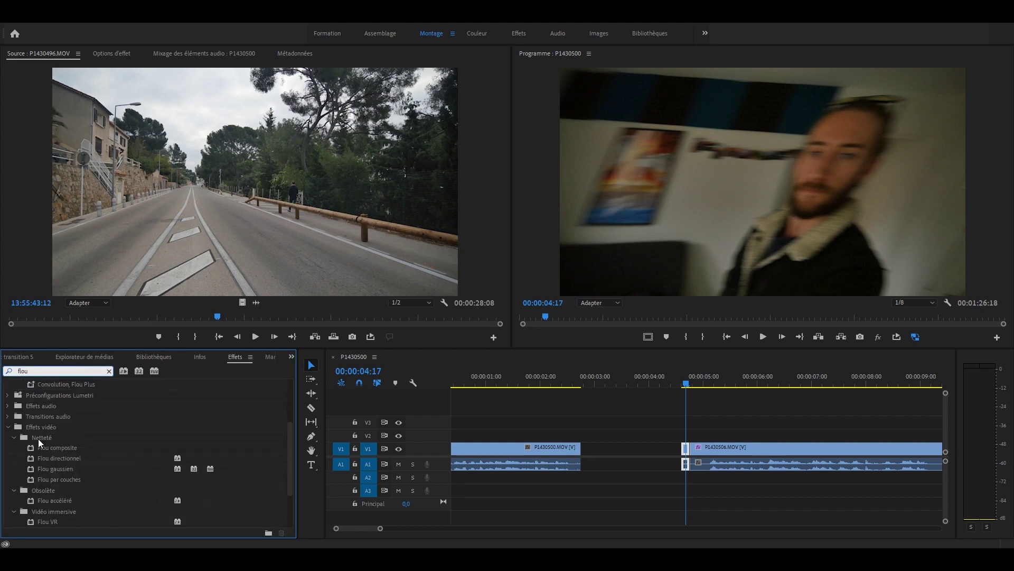
drag(51, 470, 692, 449)
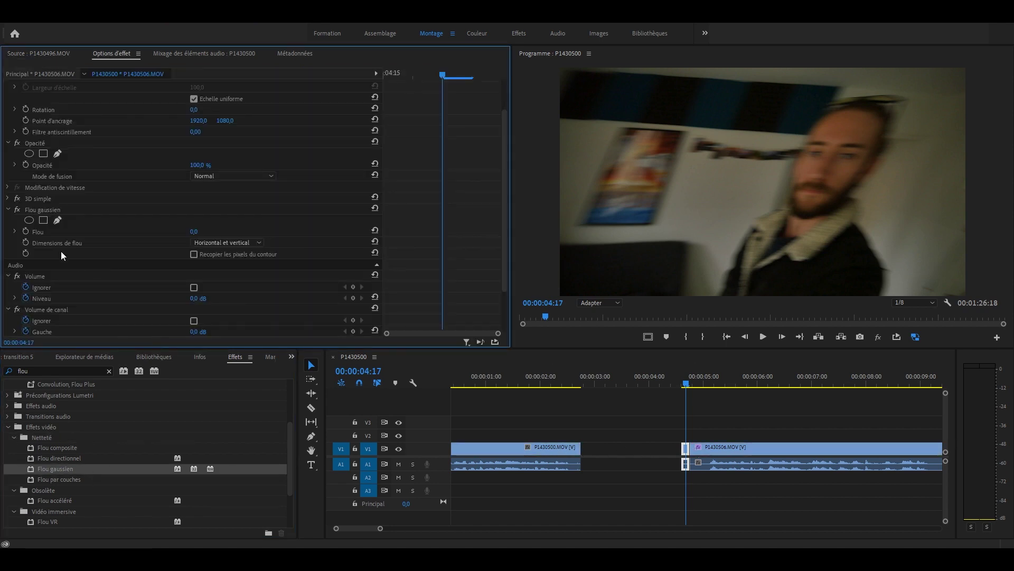
Set the Gaussian blur's dimensions to Horizontal and its amount to 180, and enable Recopier les pixels du contour.
click(214, 242)
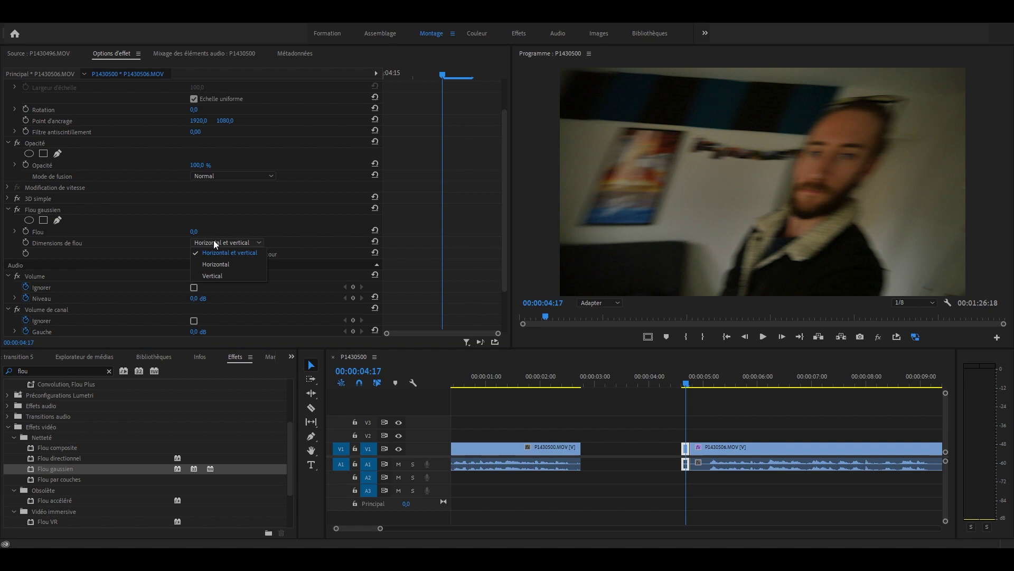
click(227, 262)
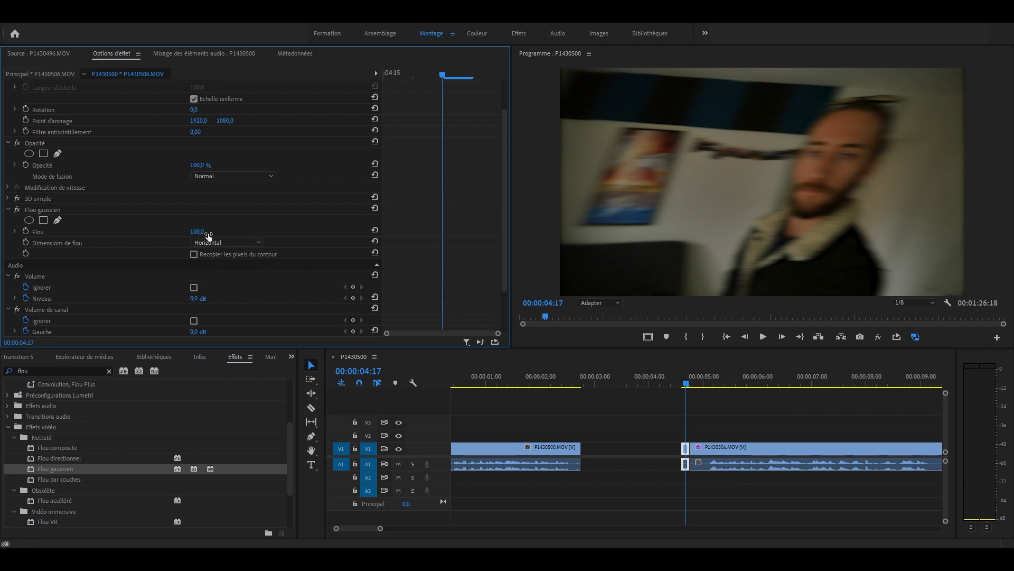
click(205, 231)
text(180)
key(Return)
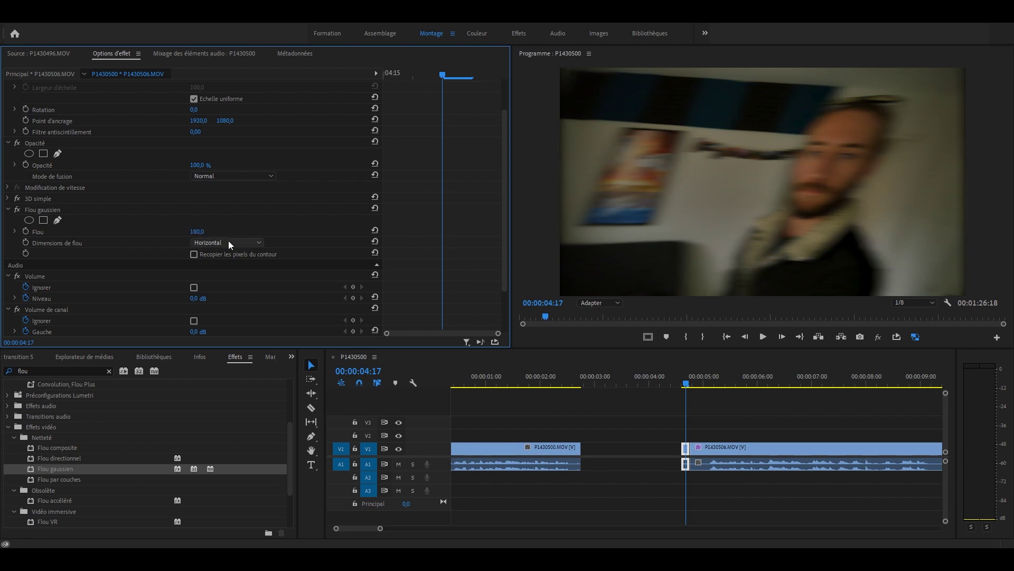
click(201, 255)
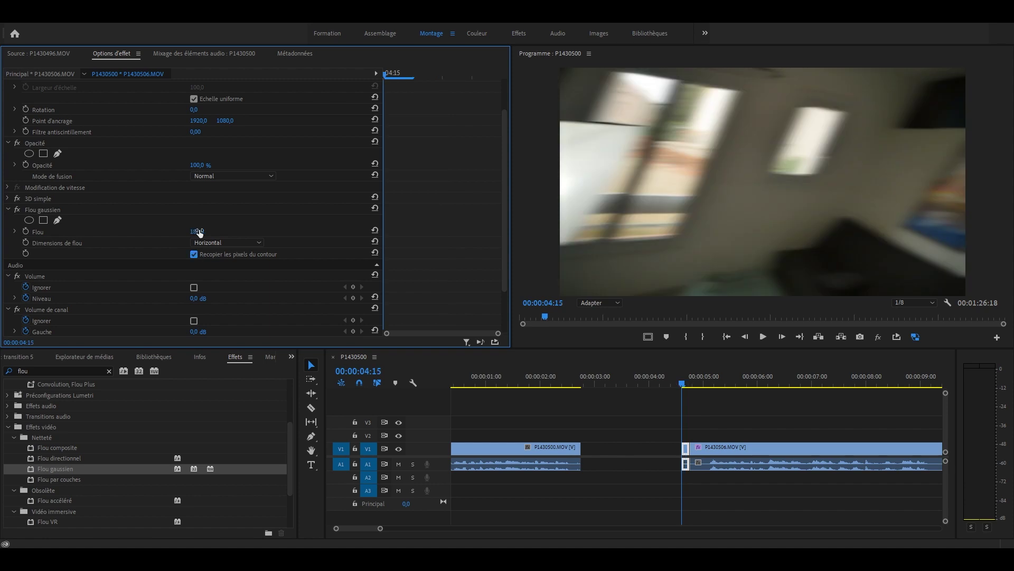
Increase the Gaussian blur amount on the short piece to 250.
click(199, 232)
text(2)
key(Return)
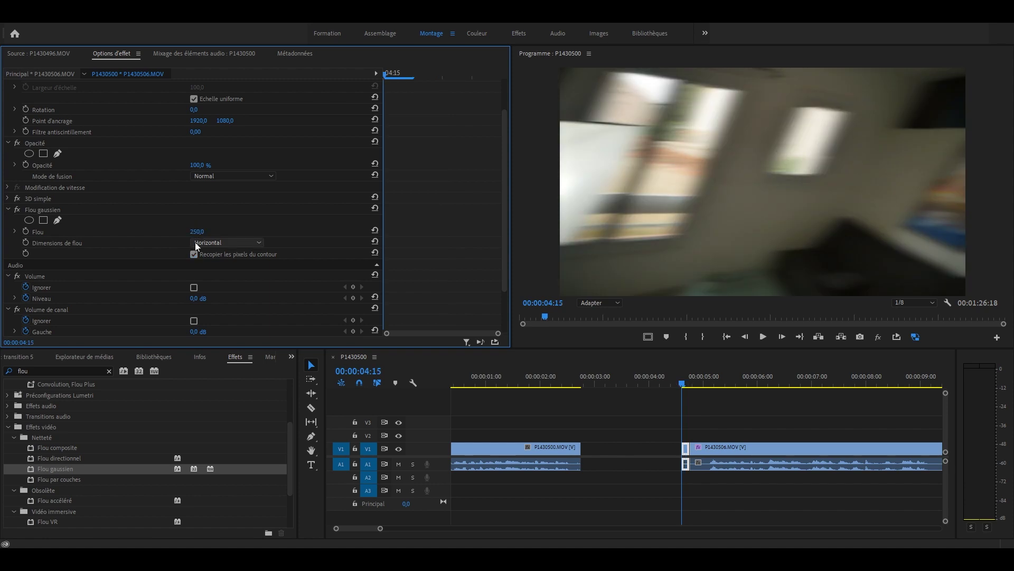
Close the empty gaps between the first three clips so they play directly one after another.
click(679, 378)
mouse_move(648, 382)
mouse_down()
mouse_move(694, 381)
mouse_move(628, 380)
mouse_move(638, 380)
mouse_up()
key(space)
key(space)
scroll(686, 380, down, 4)
click(633, 380)
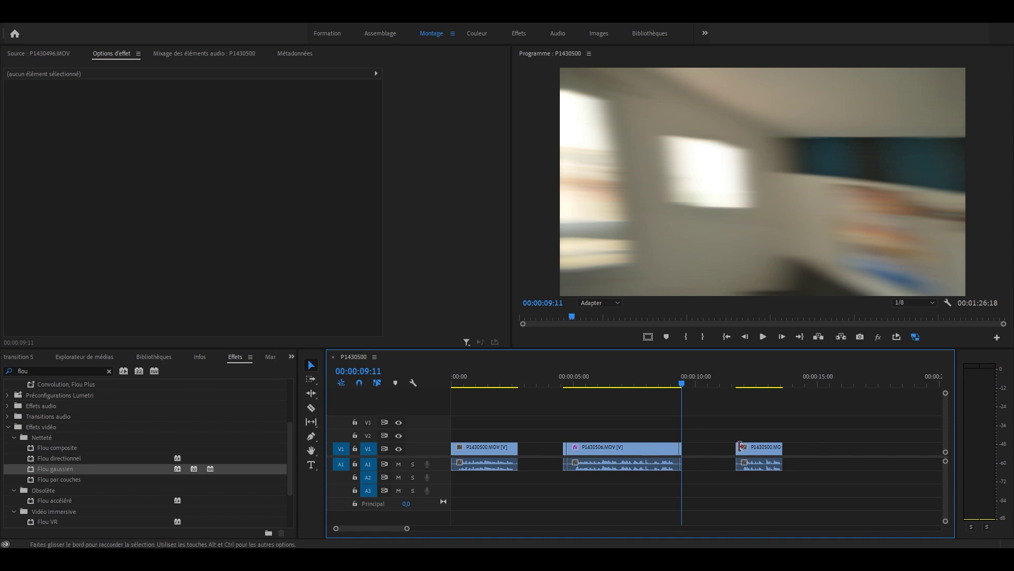
click(545, 451)
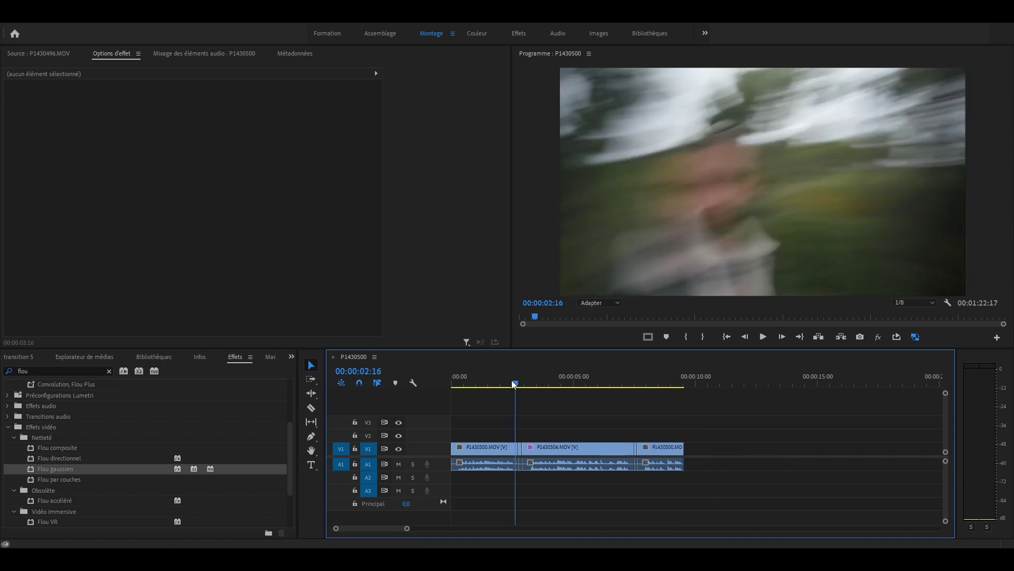
Step frame by frame across the cuts between the three joined clips to examine how the blurred camera movements match.
key(Left)
key(Right)
key(Right)
key(Right)
key(Right)
key(Left)
key(Right)
key(Left)
key(Right)
key(Left)
key(Right)
key(Right)
key(Right)
key(Right)
key(Right)
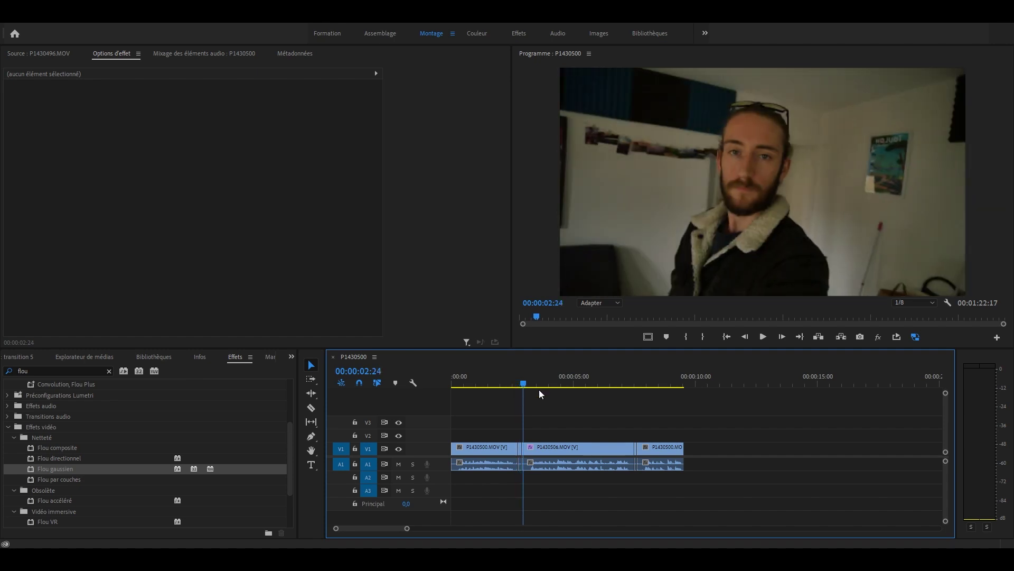
click(635, 384)
key(Right)
key(Right)
key(Right)
key(Right)
key(Right)
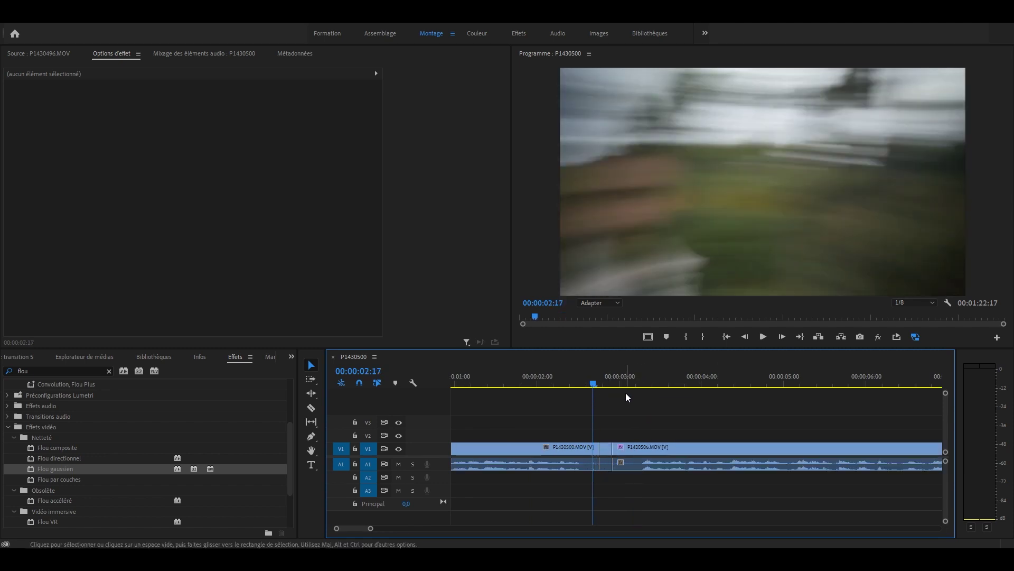
Apply a Fondu enchaîné transition at the cut between P1430500.MOV and P1430506.MOV and shorten it to 8 frames.
key(Right)
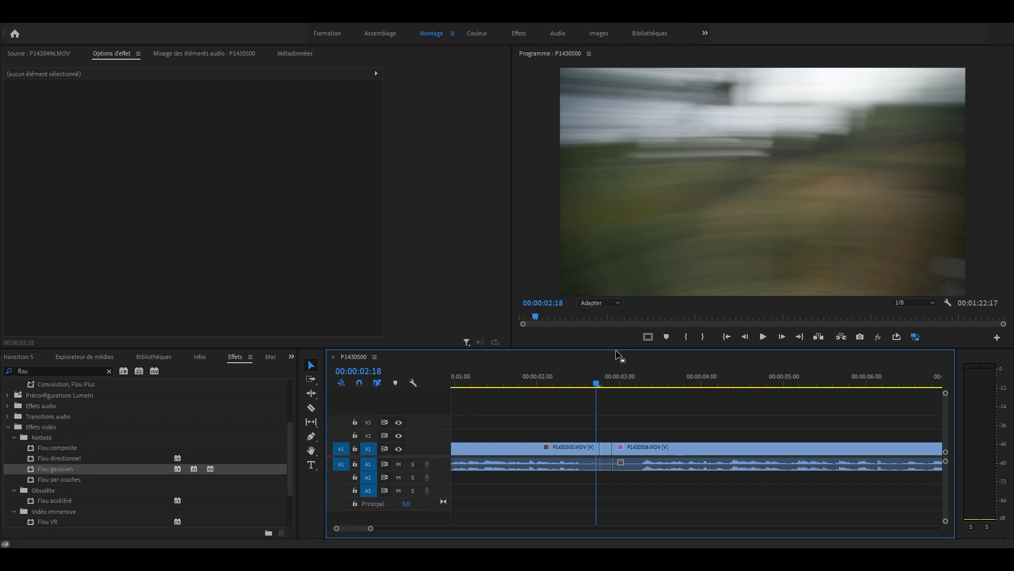
key(Right)
key(Left)
click(108, 369)
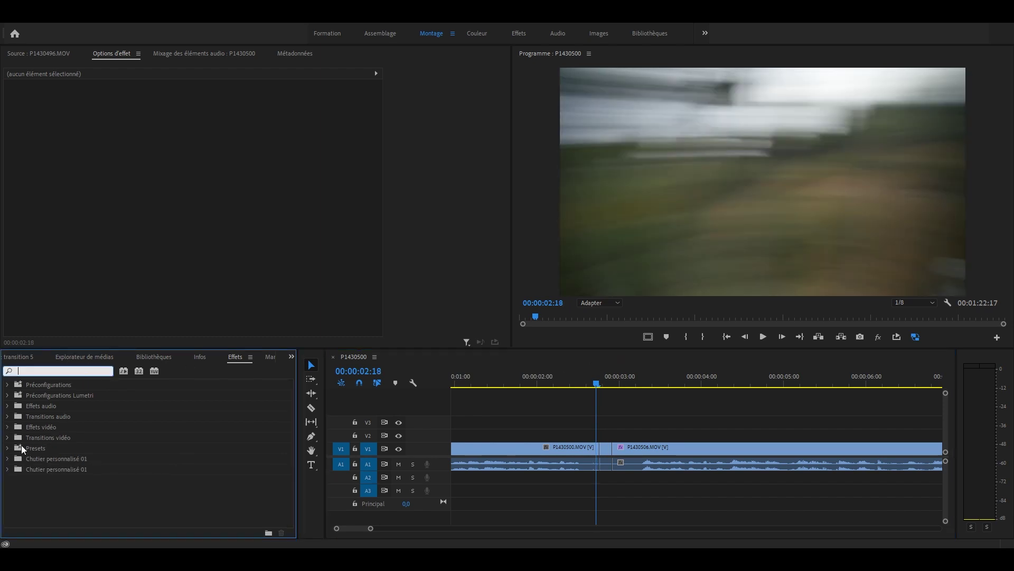
click(7, 437)
click(13, 480)
scroll(31, 481, down, 2)
drag(58, 479, 588, 449)
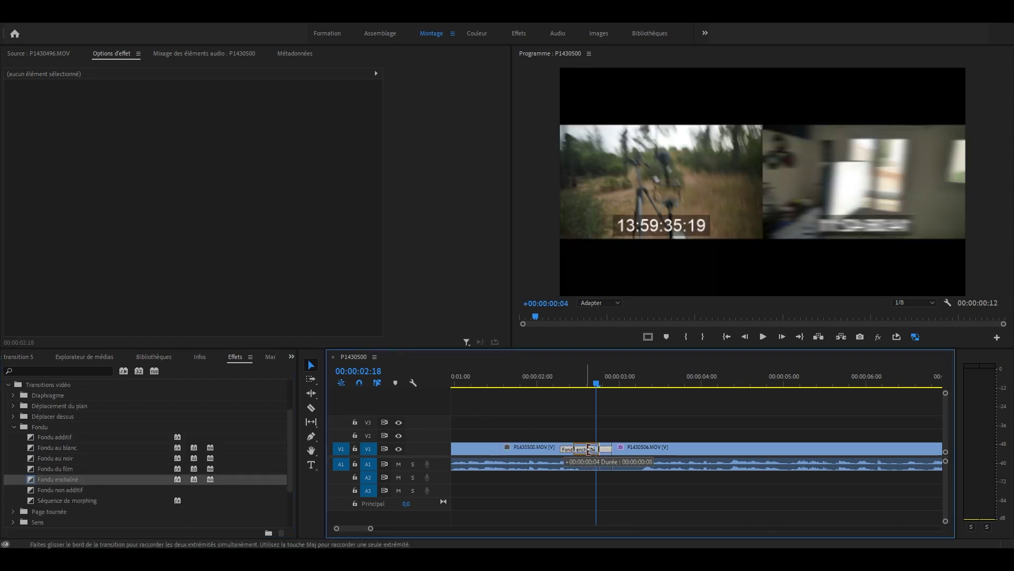
Shorten the Fondu enchaîné at the first cut to 4 frames and play the transition back.
click(544, 383)
click(581, 380)
key(space)
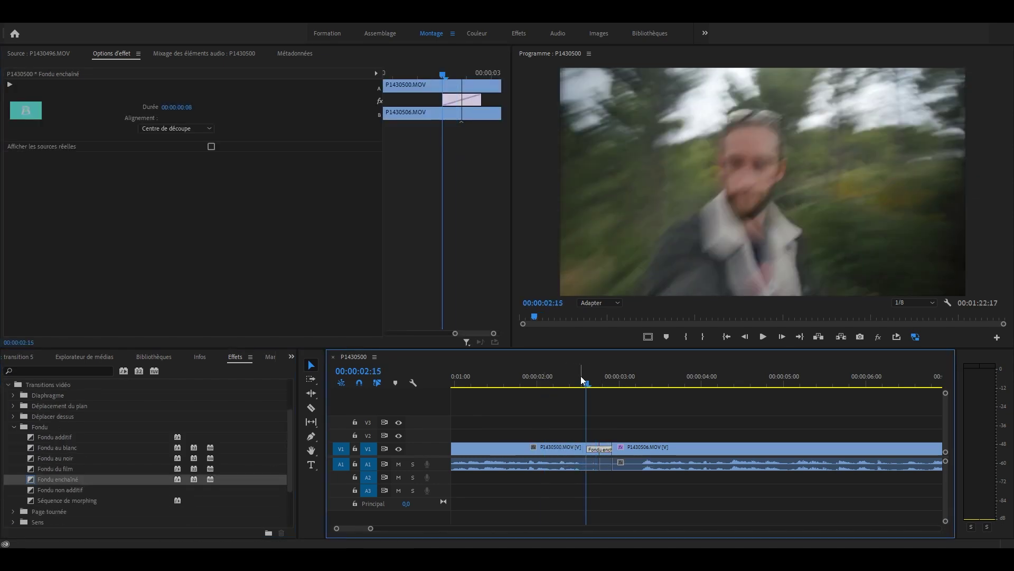
key(Right)
key(Right)
key(Left)
key(Left)
key(Left)
key(Left)
drag(594, 449, 600, 448)
drag(572, 377, 532, 377)
key(space)
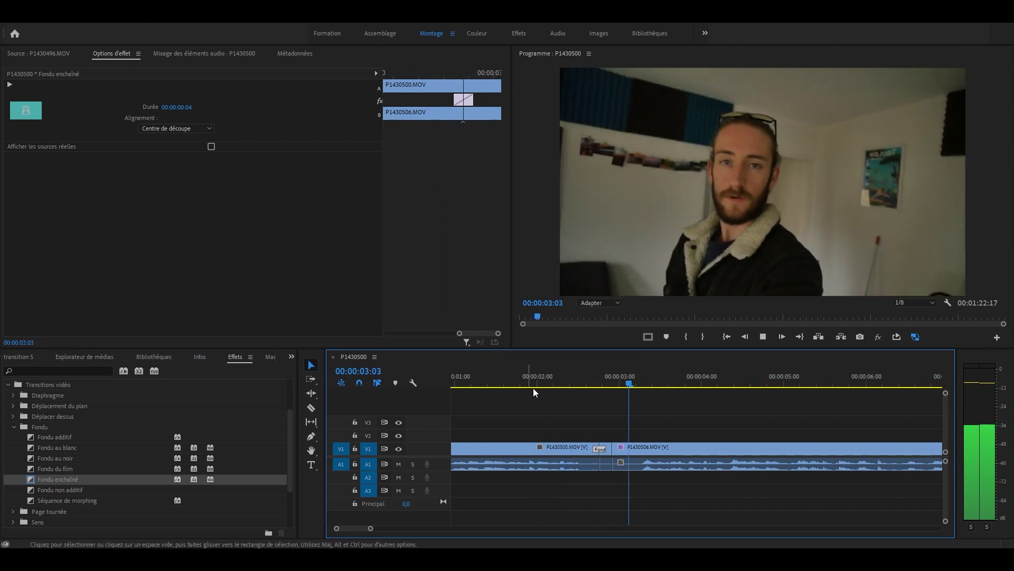
click(569, 377)
click(544, 377)
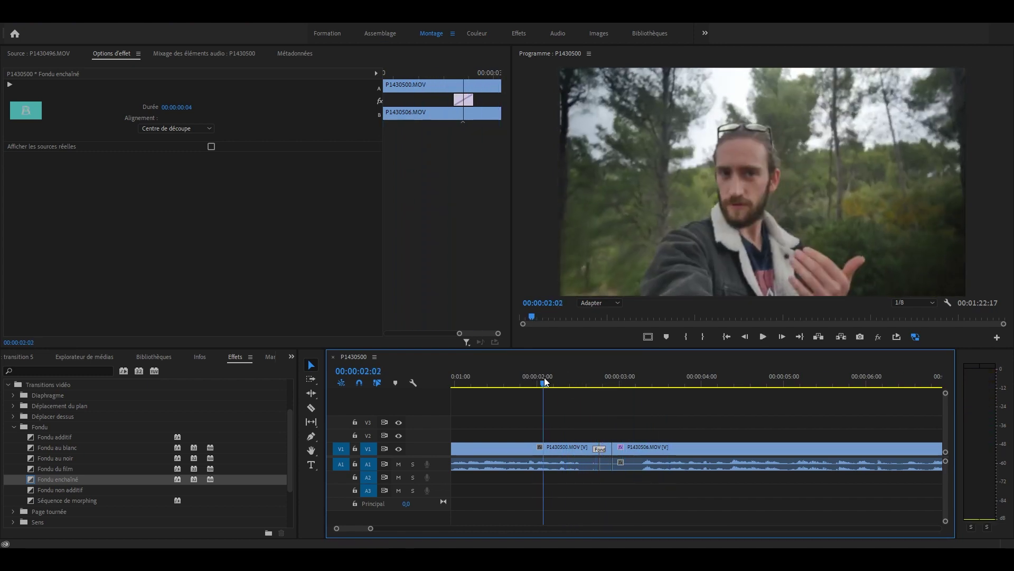
key(space)
Add a 4-frame Fondu enchaîné at the cut between P1430506.MOV and the following P1430500.MOV clip, and save the project.
drag(58, 480, 685, 451)
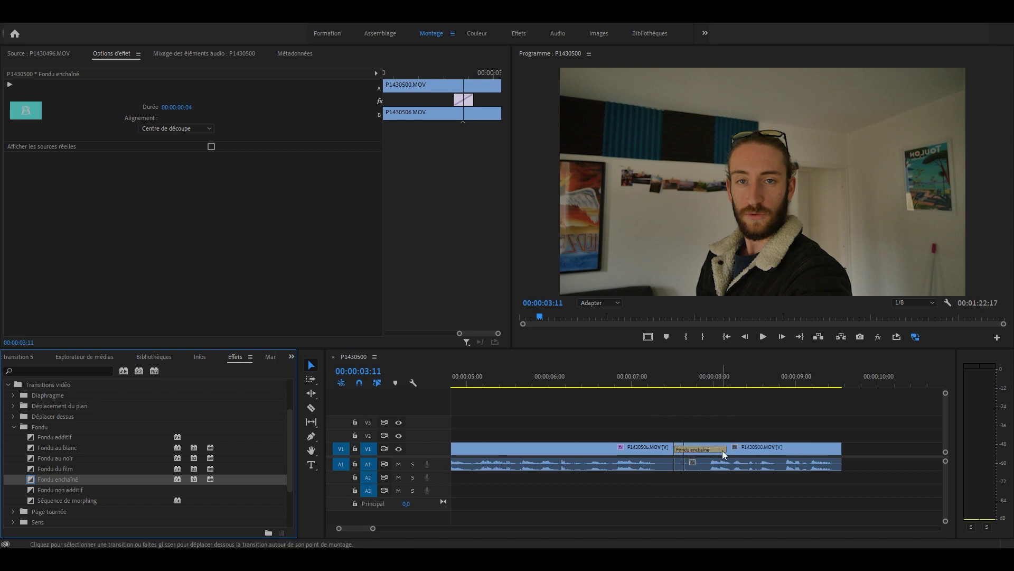
click(626, 379)
key(space)
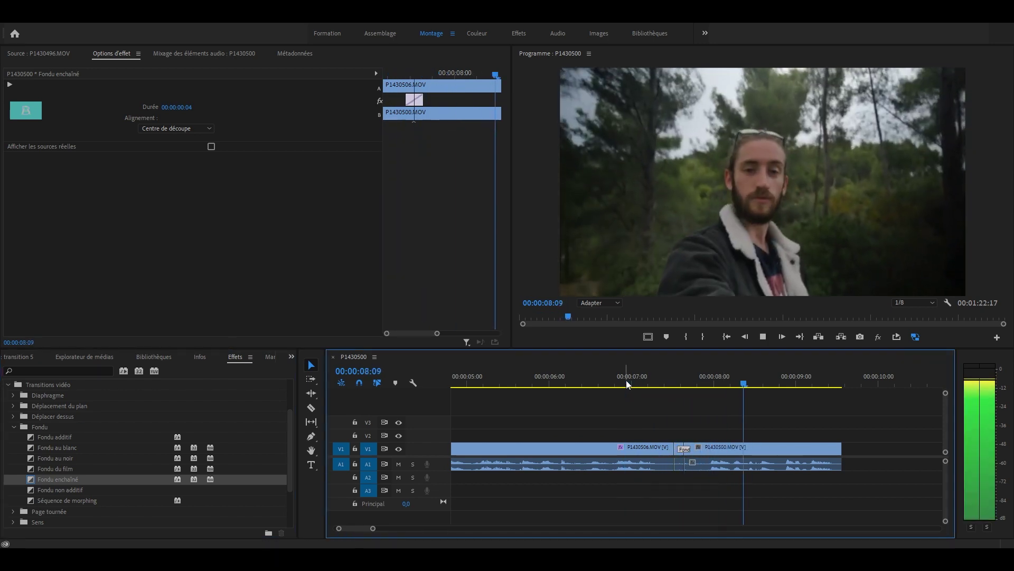
key(space)
key(ctrl+s)
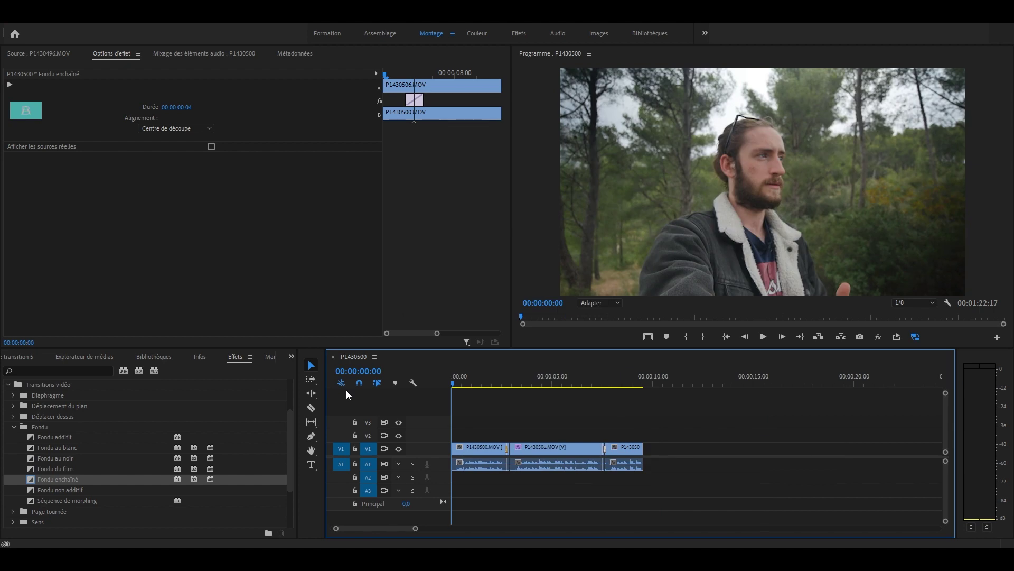
key(space)
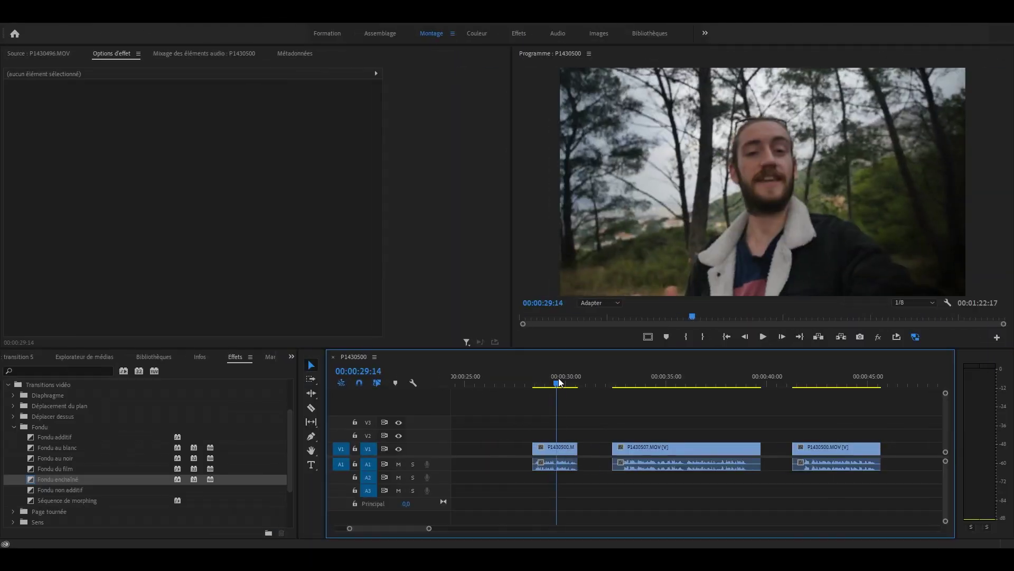
Scrub through the second group of three clips between about 28 and 45 seconds to review their content.
drag(559, 379, 801, 380)
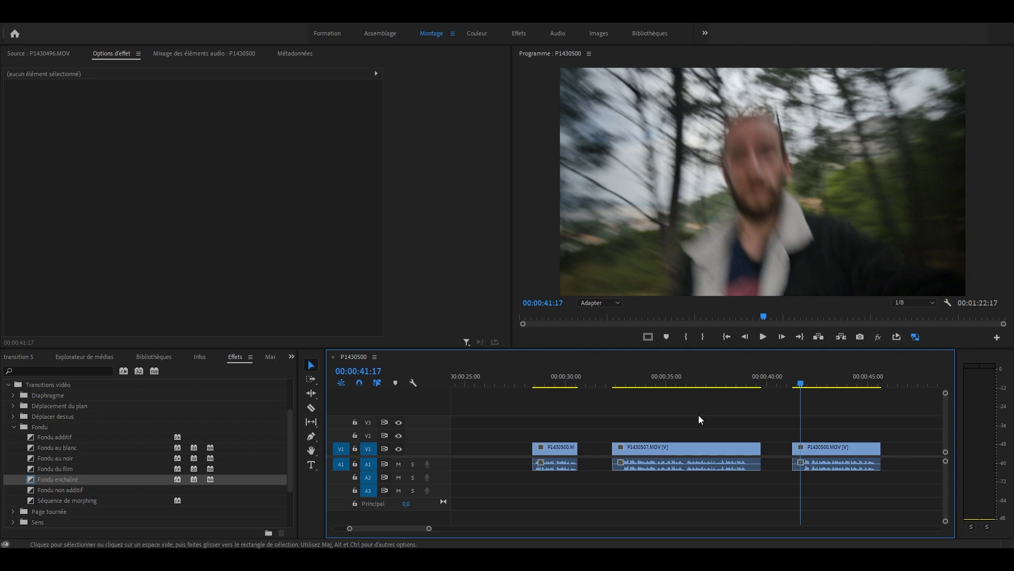
click(585, 387)
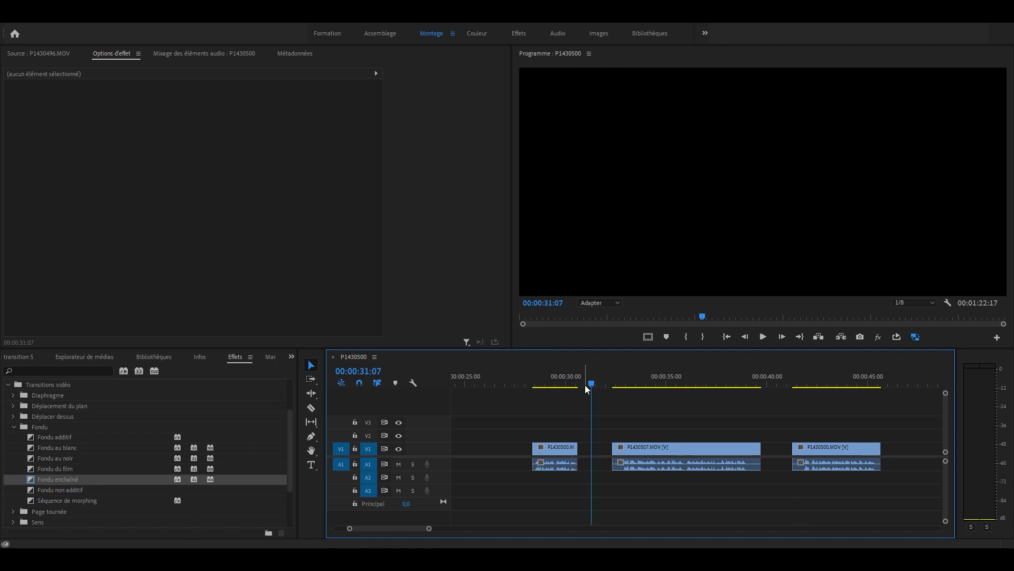
drag(584, 385, 565, 384)
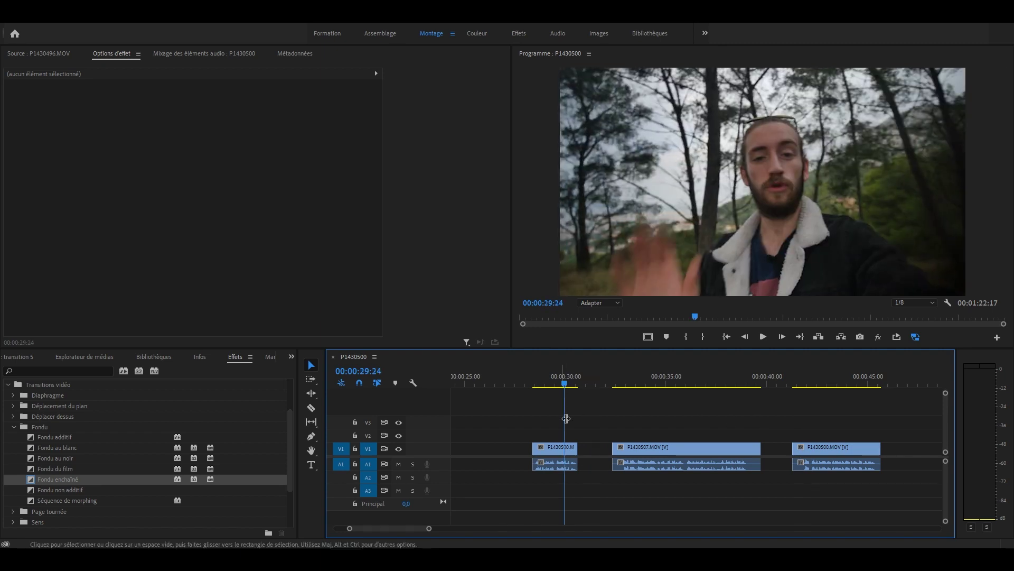
click(650, 378)
click(840, 380)
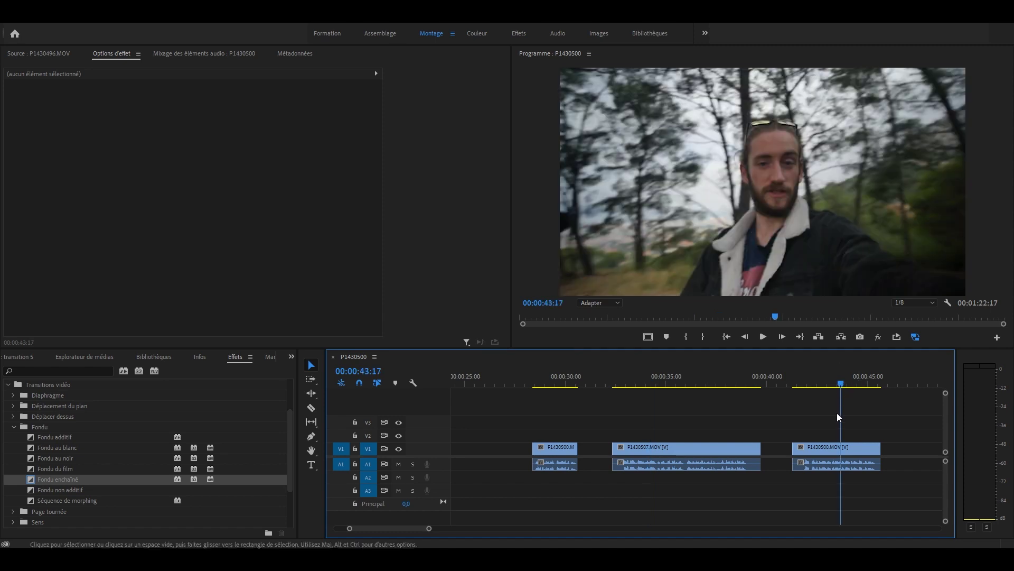
click(600, 385)
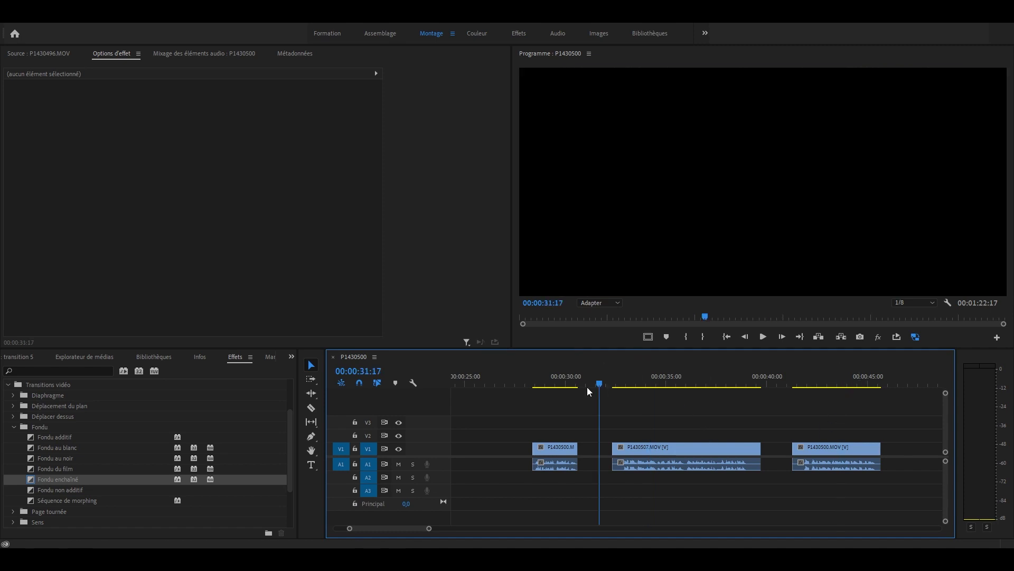
Trim a few frames off the end of the P1430500.MOV clip that finishes just after 30 seconds.
click(578, 382)
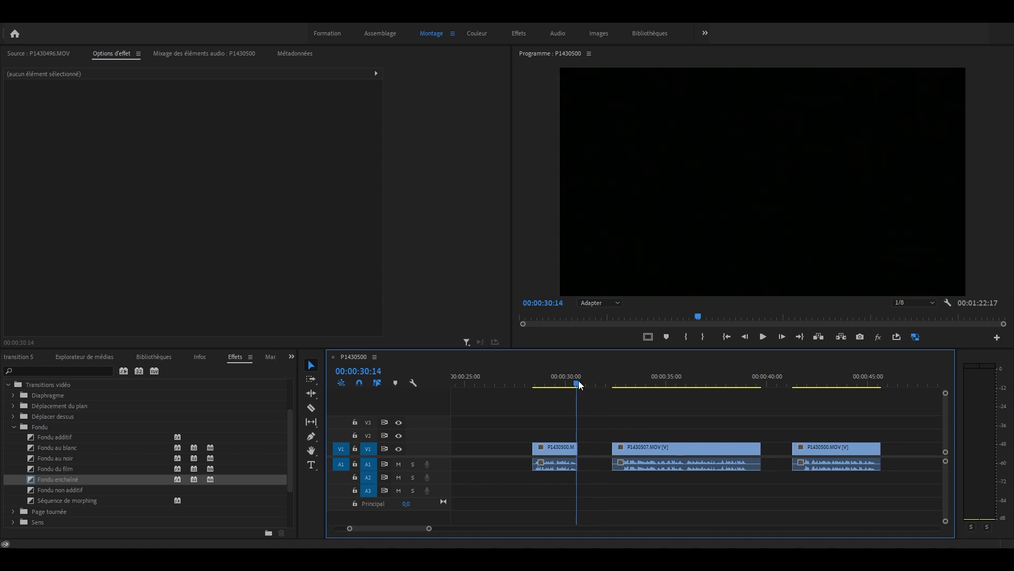
click(575, 381)
click(566, 382)
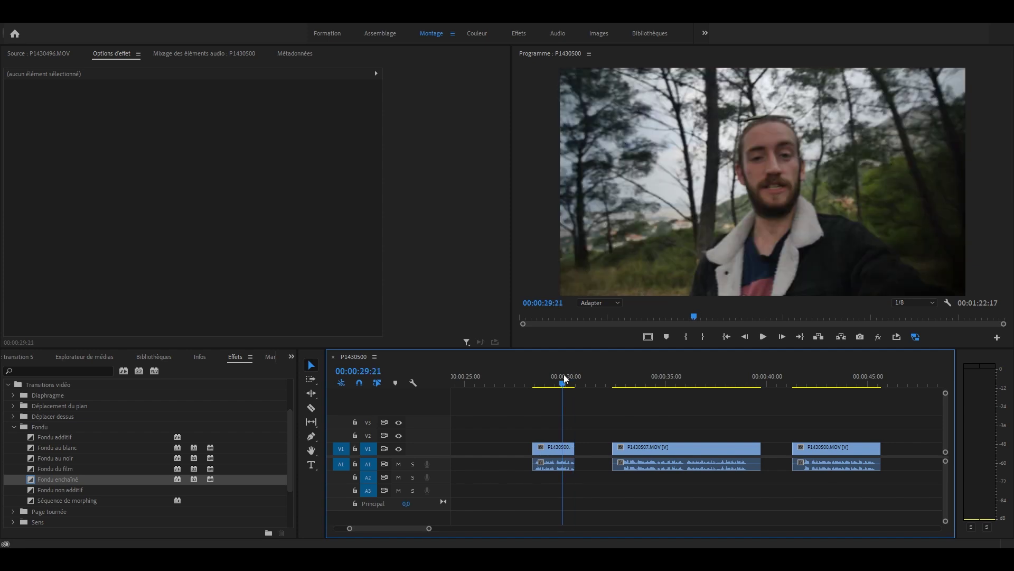
Step frame by frame to the end of the trimmed P1430500.MOV clip to check where the picture goes black.
key(Right)
key(Right)
key(Right)
key(Right)
key(Right)
key(Right)
key(Right)
key(Right)
key(Right)
key(Right)
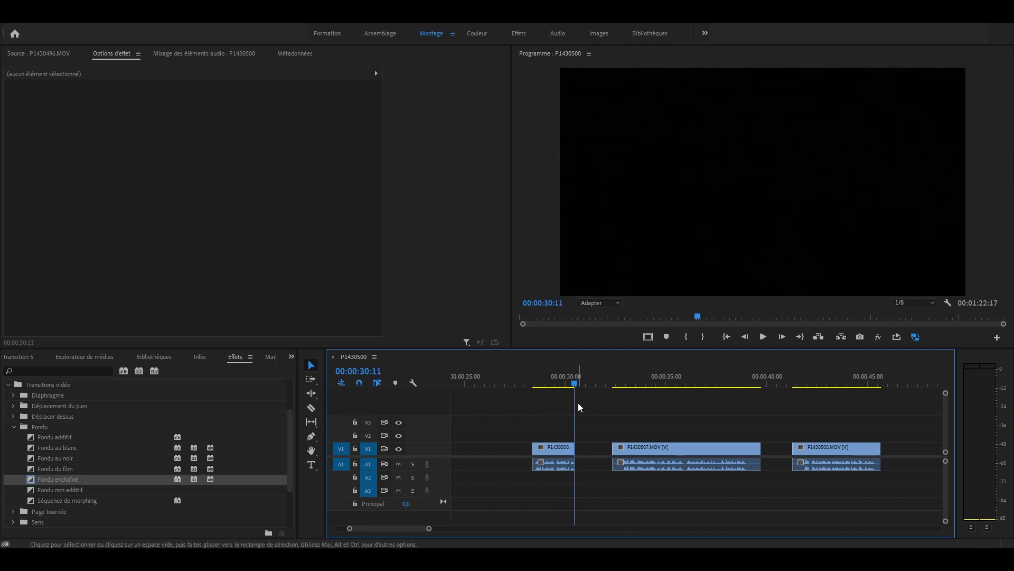
Step back frame by frame to 00:00:32:10 to examine the black picture at the start of P1430507.MOV.
click(618, 384)
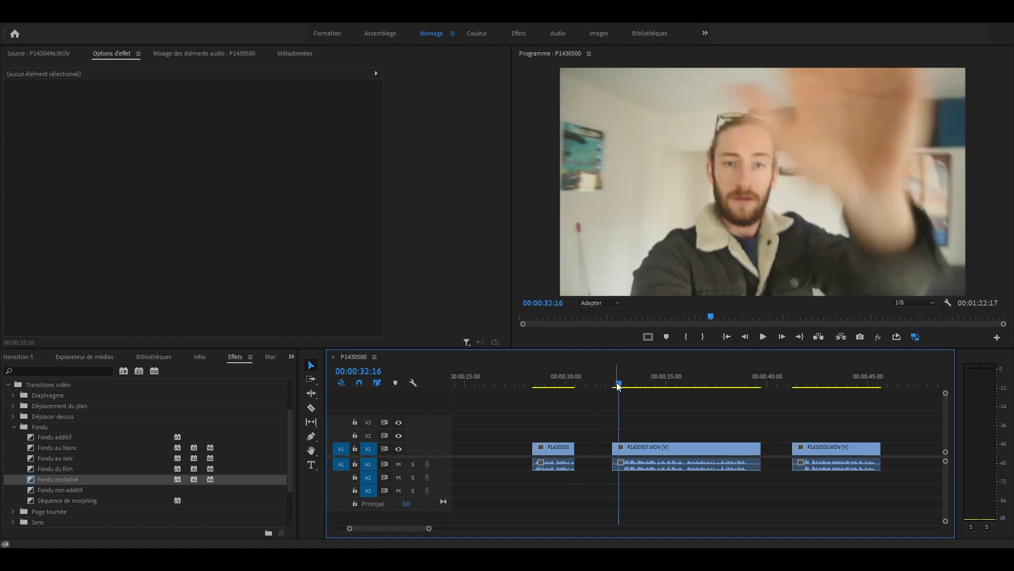
key(Left)
key(Left)
key(Left)
key(Left)
key(Left)
key(Left)
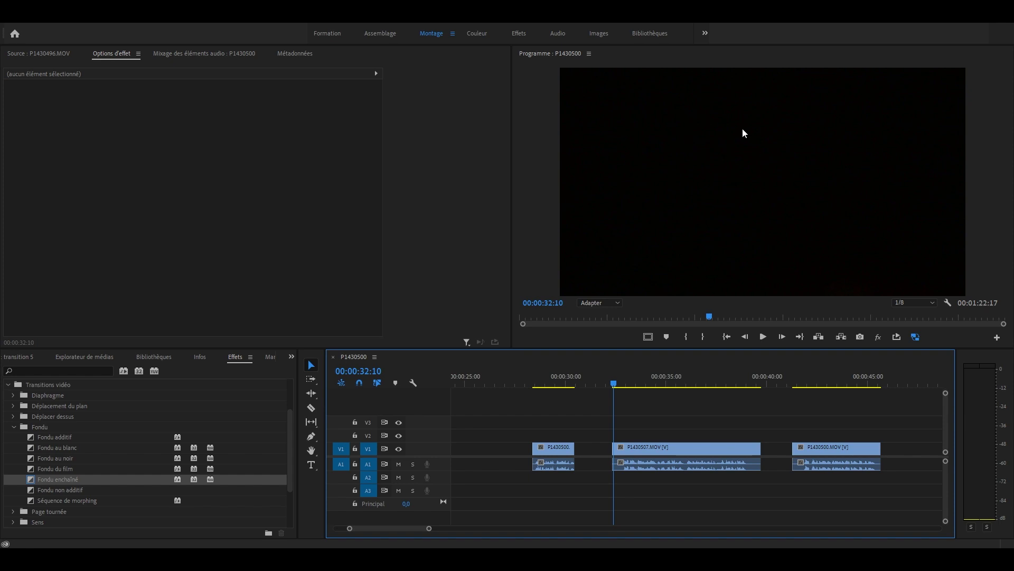
Check the black start of the third clip and close the two gaps between the P1430500.MOV and P1430507.MOV clips.
drag(753, 380, 793, 385)
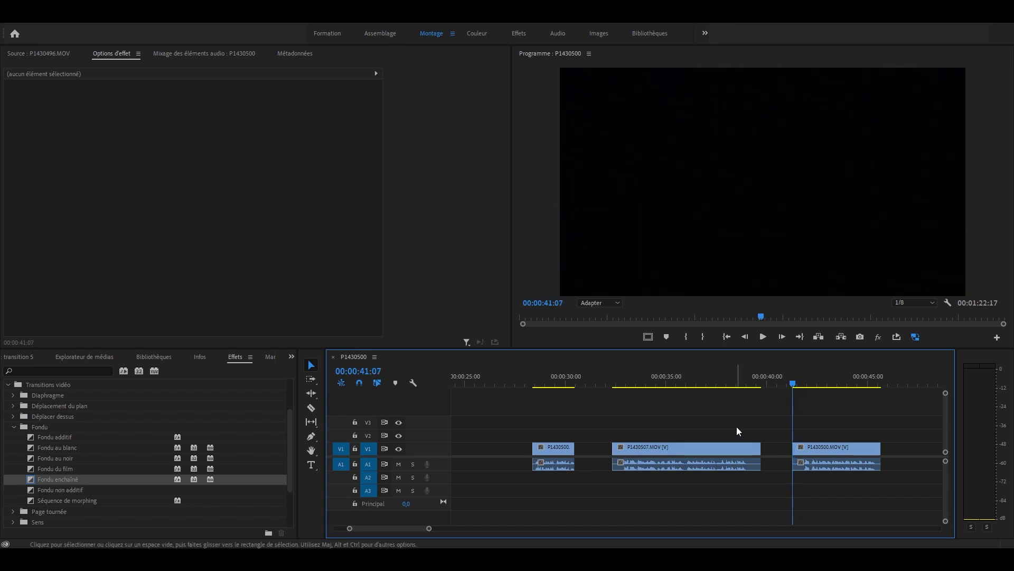
click(594, 449)
key(Delete)
click(741, 447)
key(Delete)
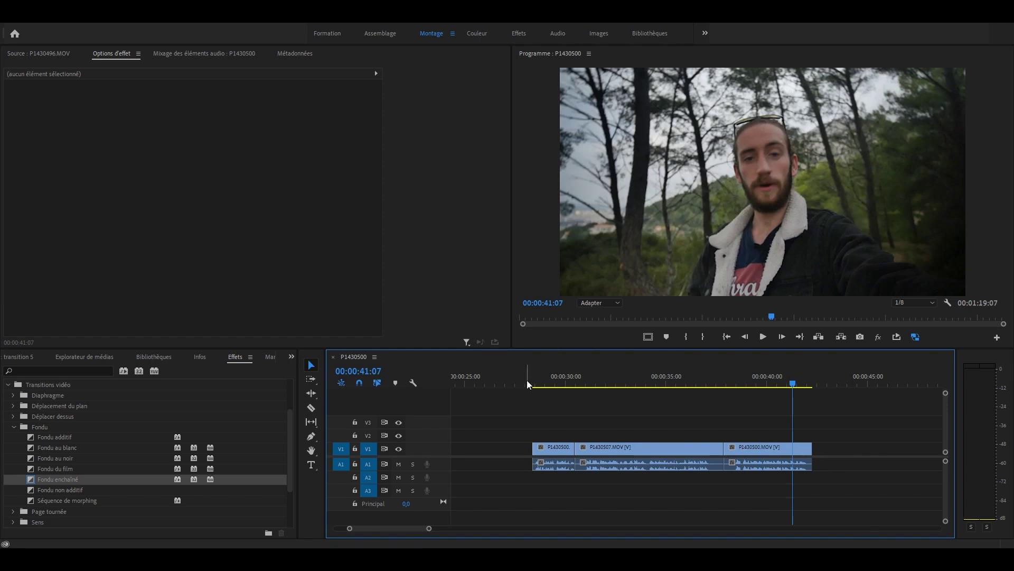
click(530, 381)
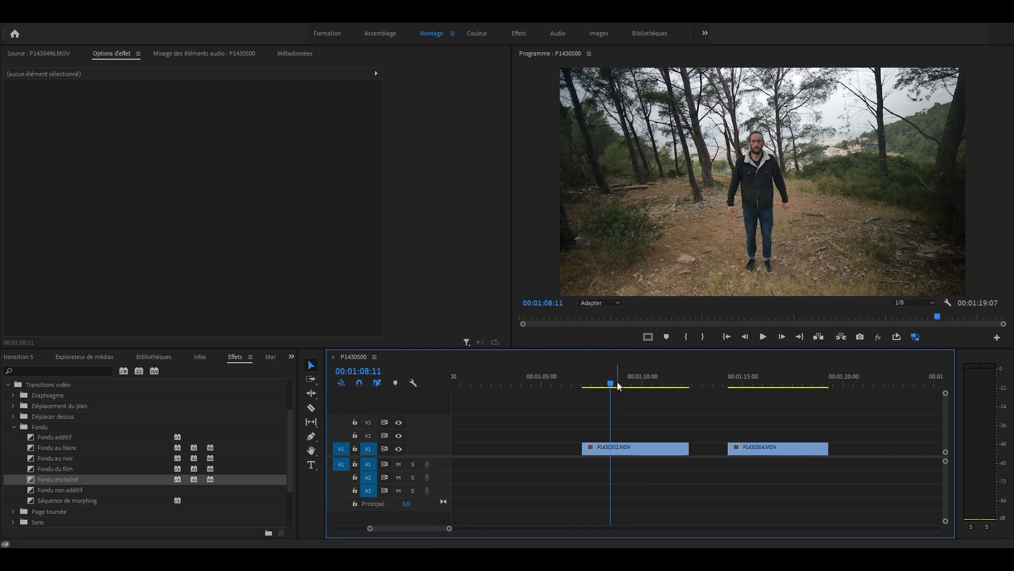
Stack P1430504.MOV on V2 above P1430502.MOV and set its opacity to 40 %.
click(777, 384)
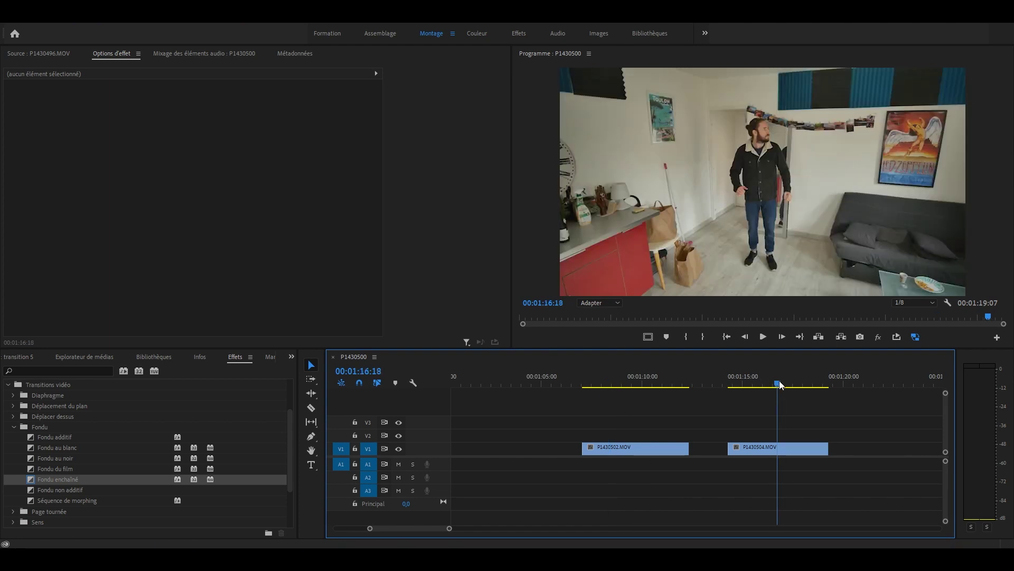
click(625, 384)
drag(775, 451, 626, 439)
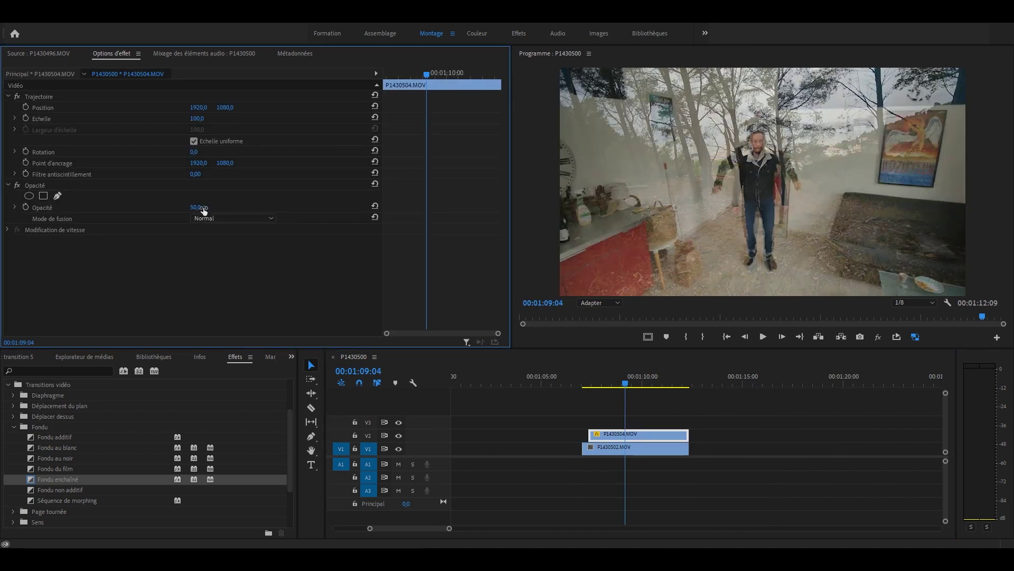
click(204, 206)
text(40)
key(Return)
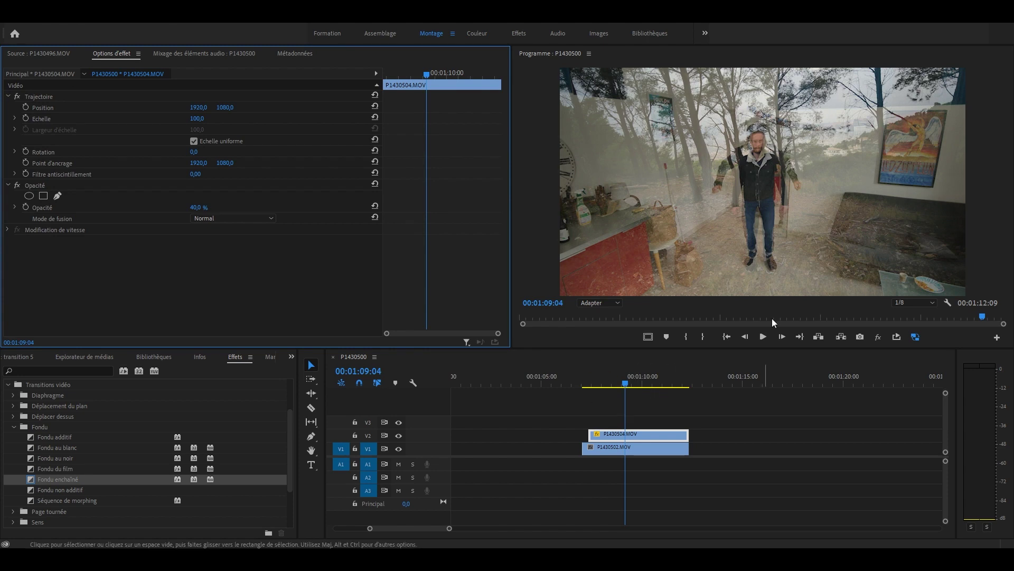
Shift P1430504.MOV earlier on V2 so that its action overlaps the matching moment of P1430502.MOV around 00:01:08:07.
key(shift+Left)
key(shift+Left)
key(shift+Left)
key(shift+Left)
key(shift+Left)
drag(636, 438, 609, 439)
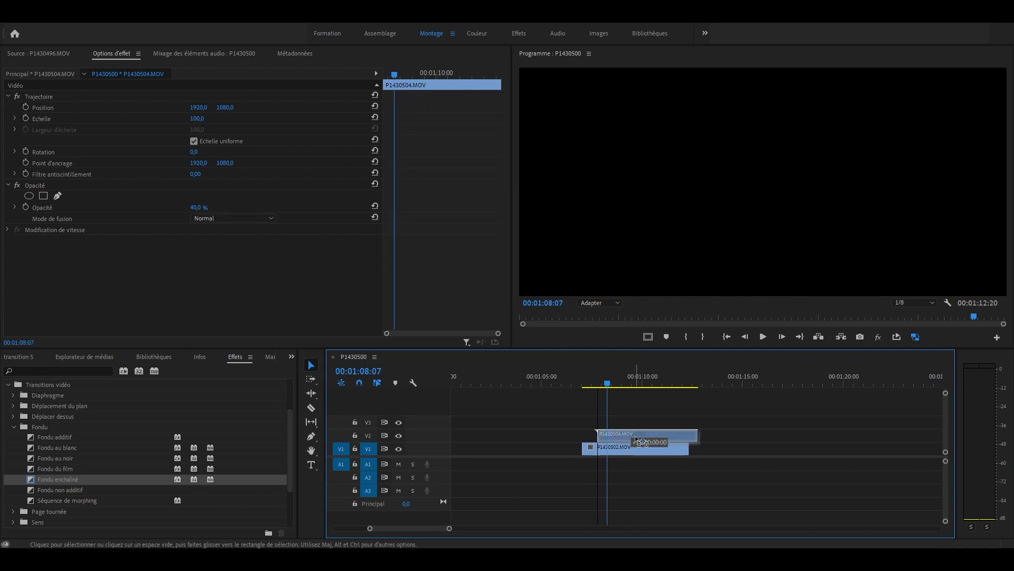
Set P1430504.MOV's scale to 105 and vertical position to 1127, checking the feet alignment at 100 % zoom.
drag(199, 107, 236, 107)
click(636, 448)
click(201, 118)
text(105)
key(Return)
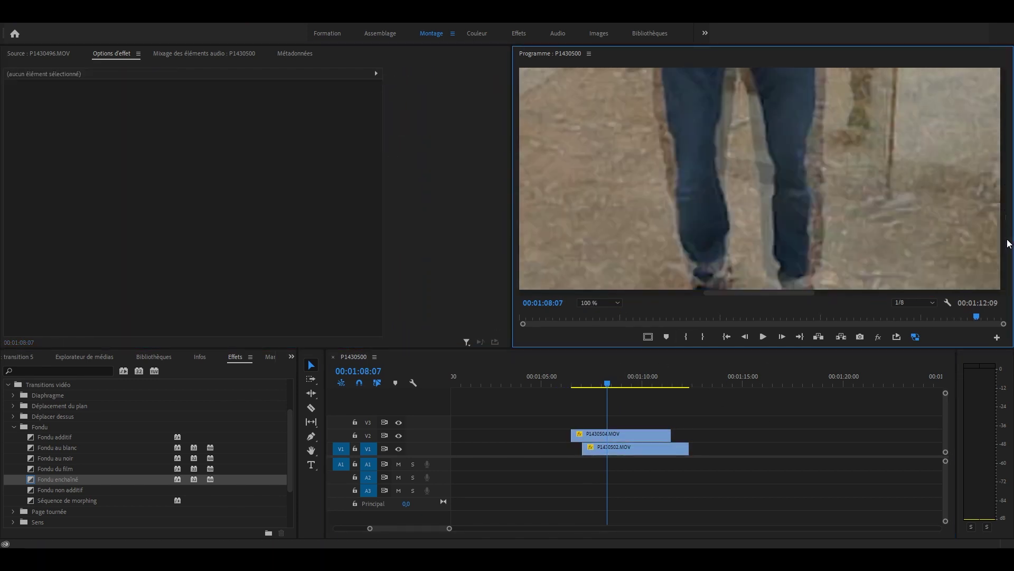
drag(1007, 242, 1007, 258)
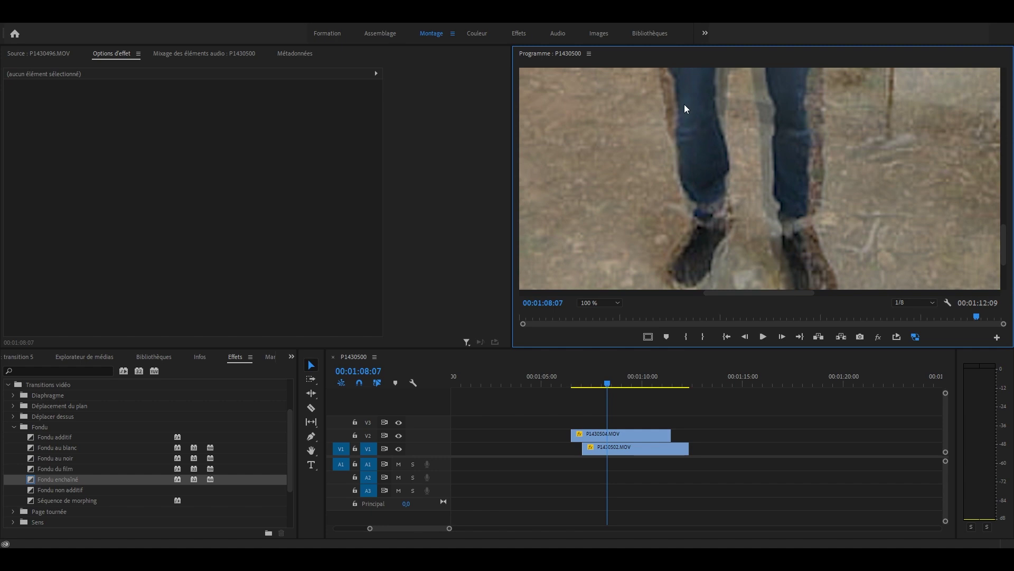
click(611, 304)
click(610, 312)
Move P1430504.MOV back onto V1 after P1430502.MOV and return the playhead to the start of P1430502.MOV.
click(613, 438)
drag(613, 437, 759, 449)
key(j)
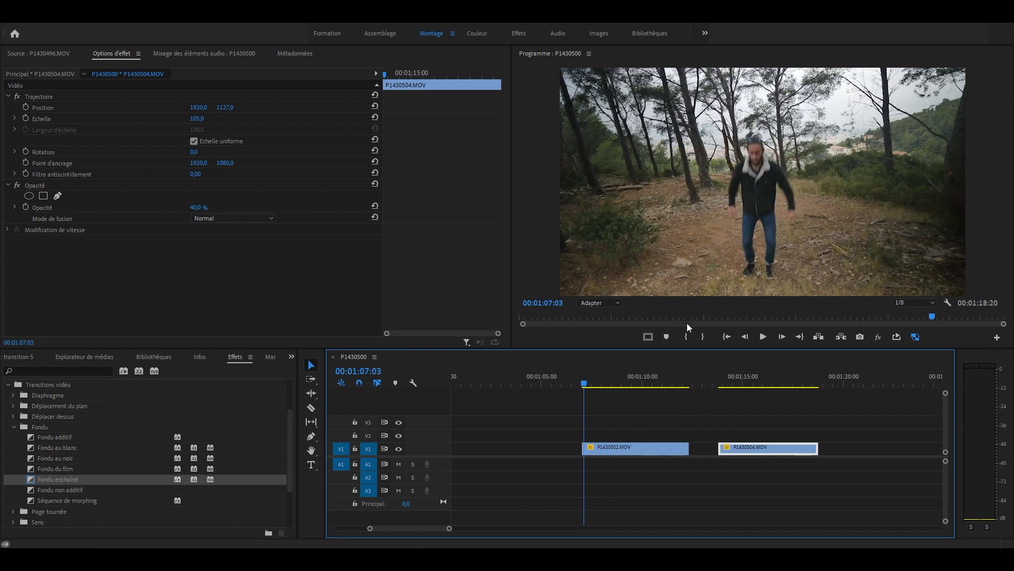
Find the peak of the jump frame by frame and cut P1430502.MOV there.
key(Right)
key(Right)
key(Right)
key(Right)
key(Right)
key(Right)
key(Right)
key(Right)
key(Right)
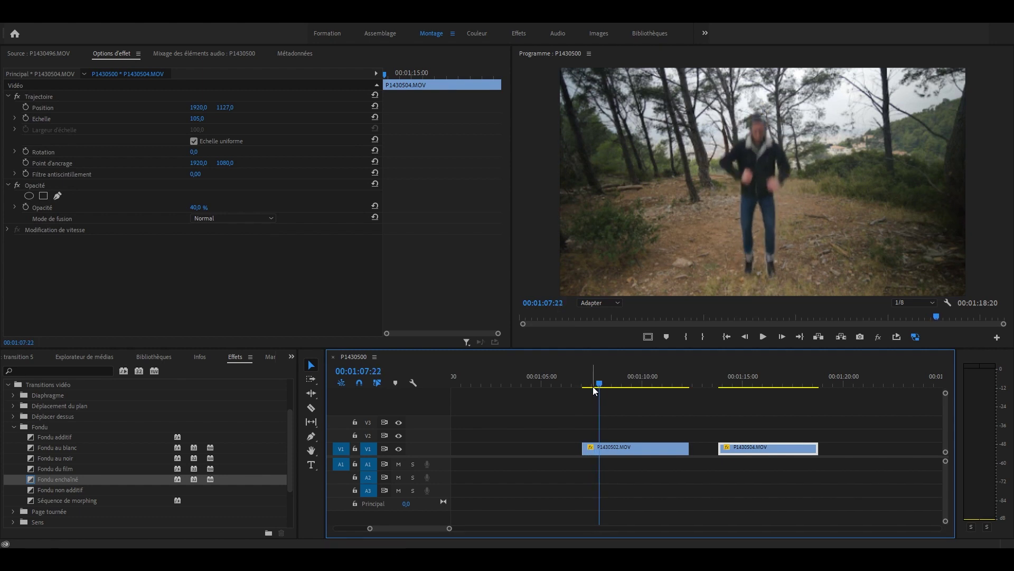
key(Left)
key(ctrl+k)
Cut P1430502.MOV at the jump near 00:01:12:01 and delete the section between the two cuts.
drag(597, 388, 683, 383)
key(c)
click(683, 448)
key(v)
key(Right)
click(639, 452)
key(Delete)
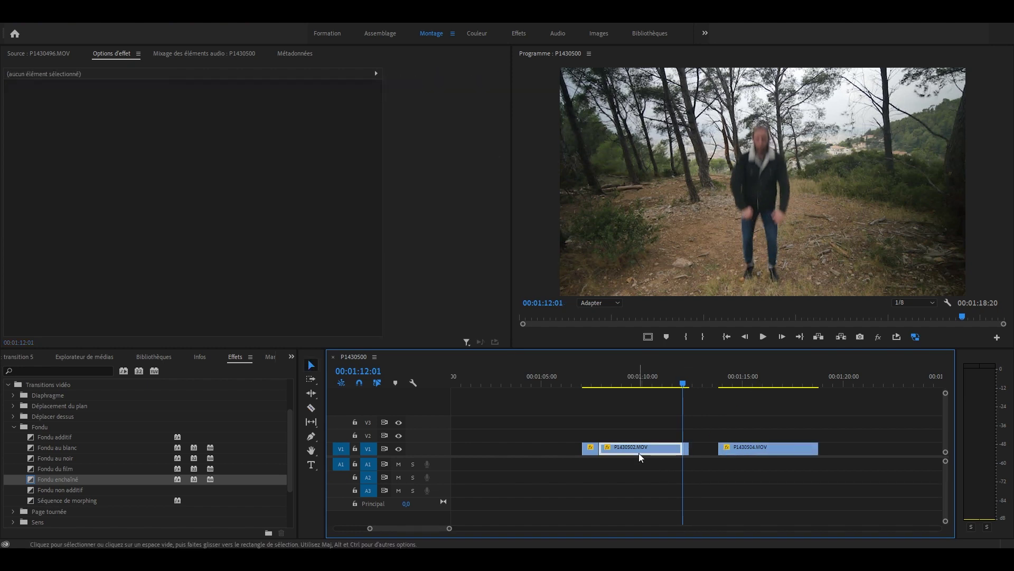
Restore P1430504.MOV's opacity to 100 %, cut it at the jump near 00:01:15:03 and delete the part before the cut.
click(744, 448)
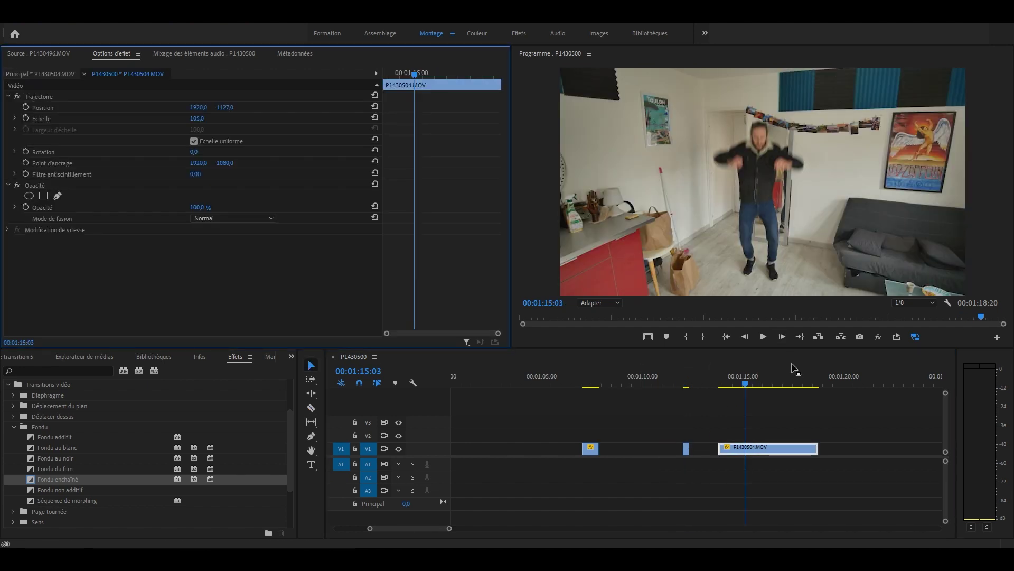
key(Left)
key(Right)
key(c)
click(745, 448)
drag(753, 383, 808, 382)
key(v)
click(738, 460)
click(734, 449)
key(Delete)
Trim the end of P1430504.MOV, fit it between the two P1430502.MOV pieces without gaps and play the result.
drag(817, 449, 808, 450)
drag(776, 450, 641, 455)
click(606, 451)
key(Delete)
click(587, 381)
key(space)
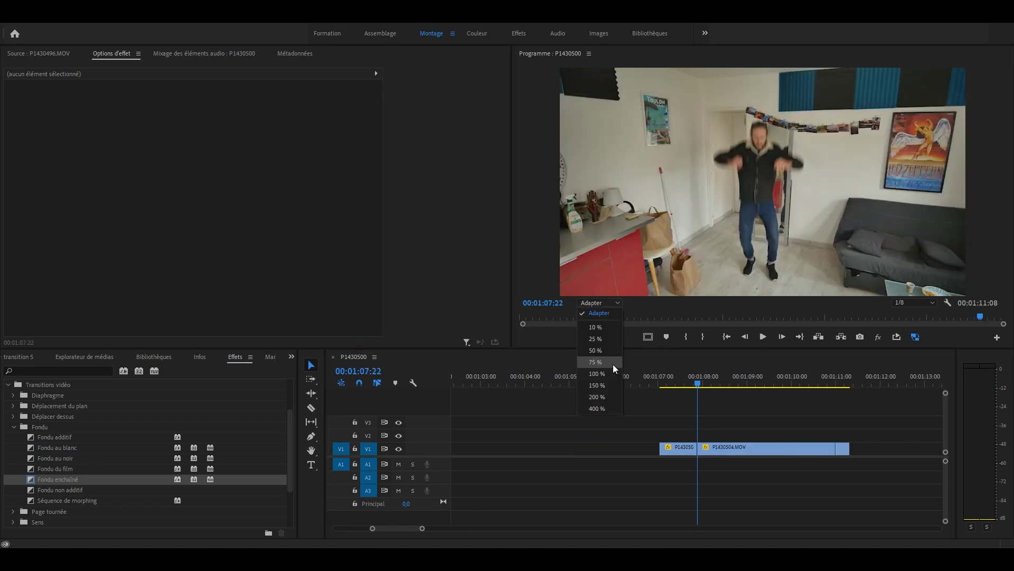
Compare the feet across the first cut at 75 % zoom and trim one frame off the end of the first P1430502.MOV piece.
click(595, 362)
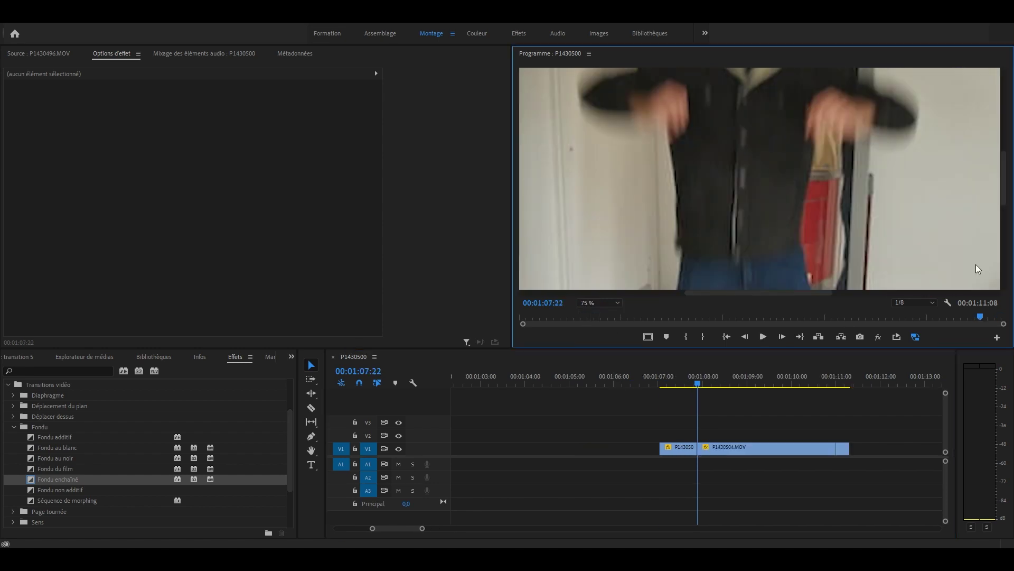
drag(1007, 196, 1009, 272)
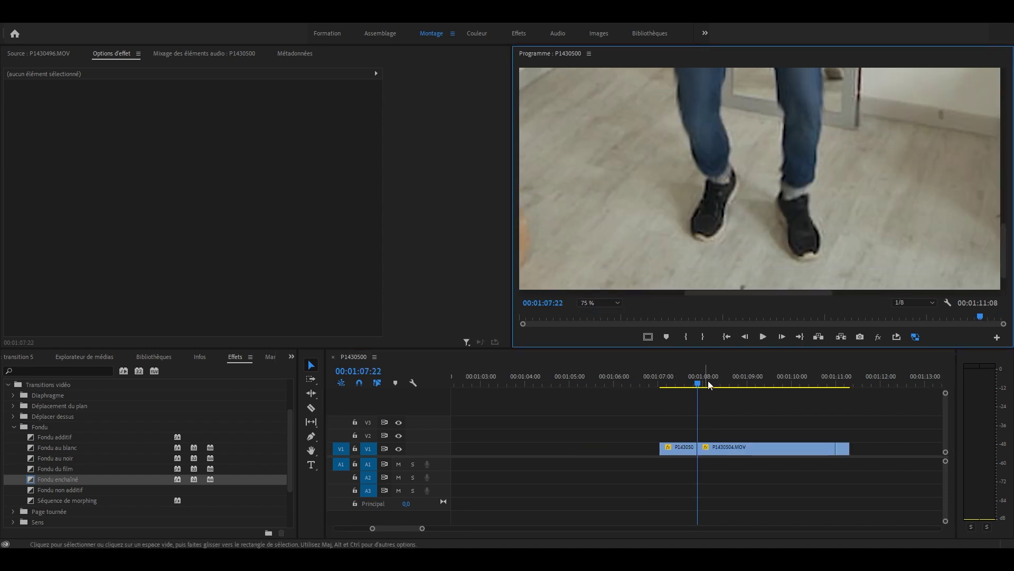
key(Left)
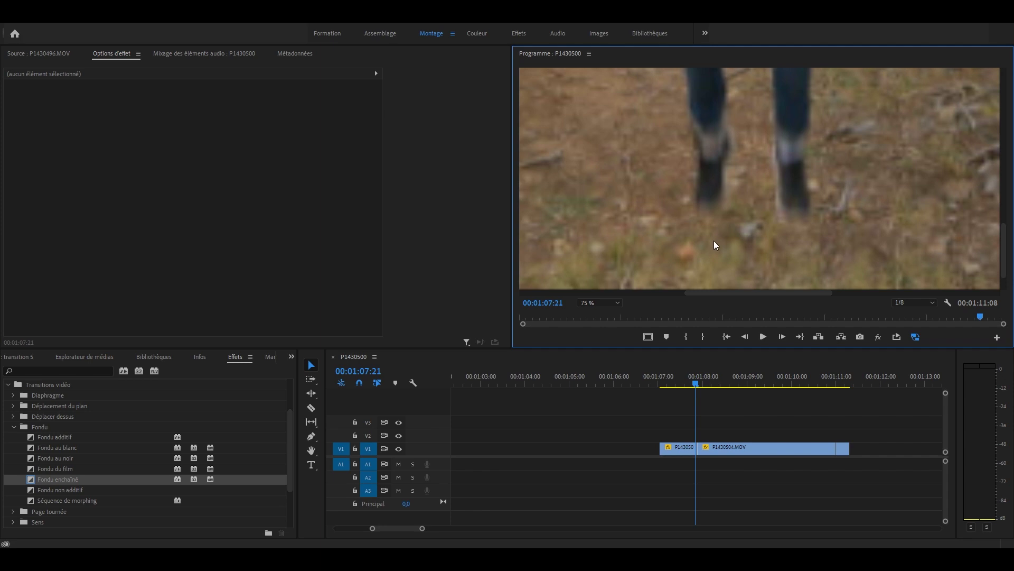
drag(422, 528, 389, 528)
drag(659, 451, 713, 448)
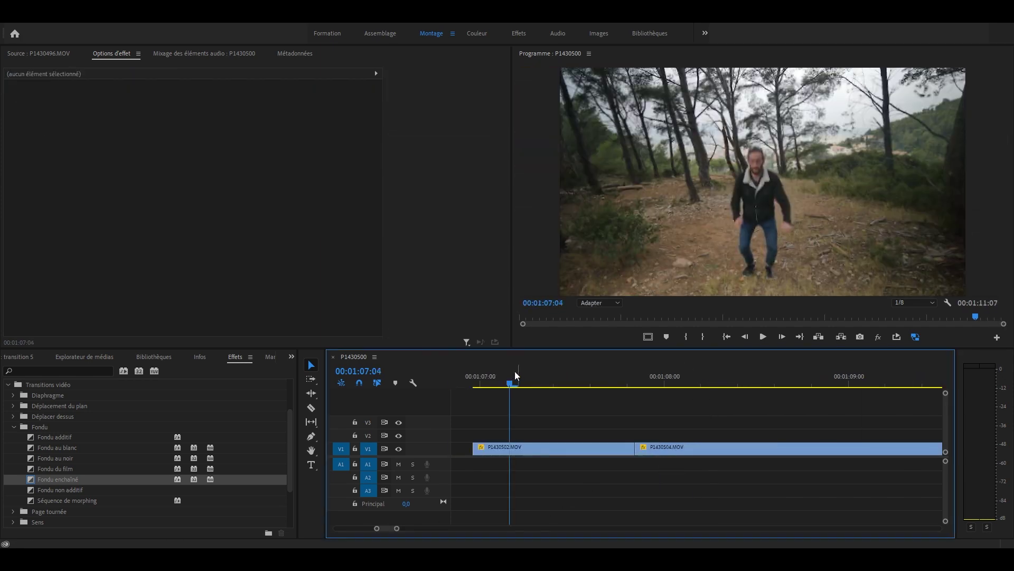
Play and step through both jump cuts, around 00:01:07:21 and 00:01:11:03, to examine how the movements match.
key(space)
click(555, 379)
drag(555, 377, 628, 378)
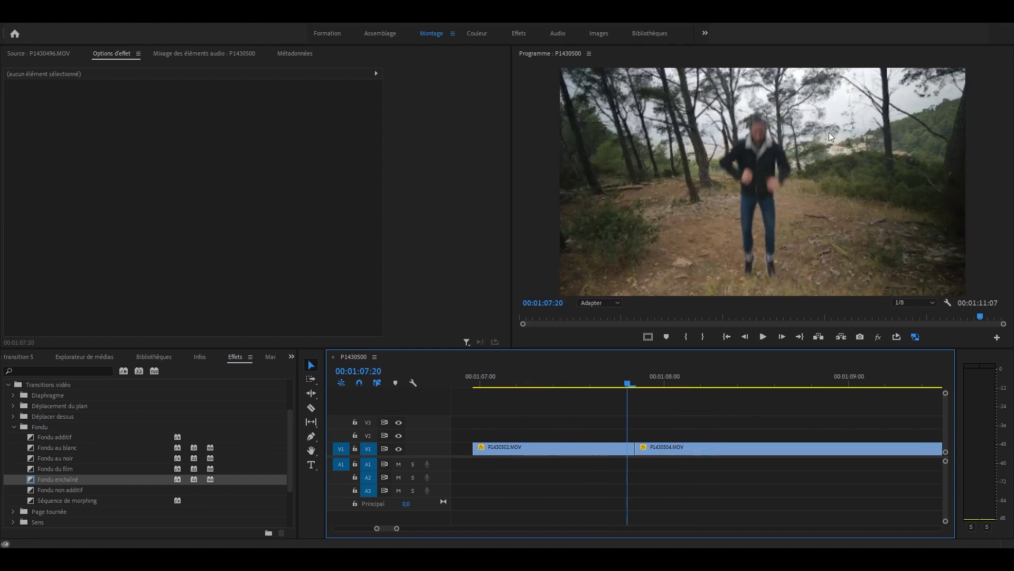
key(Right)
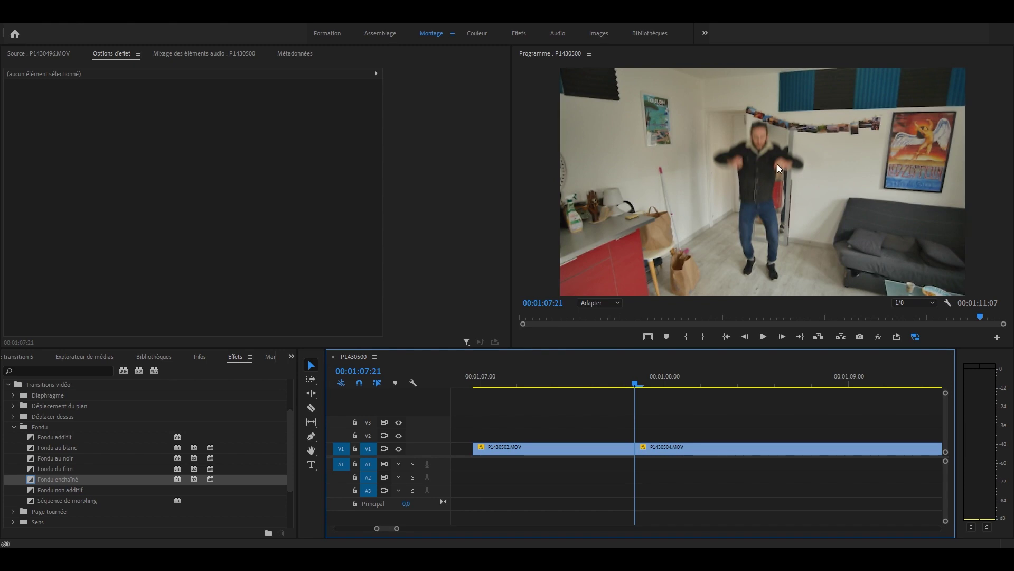
key(Left)
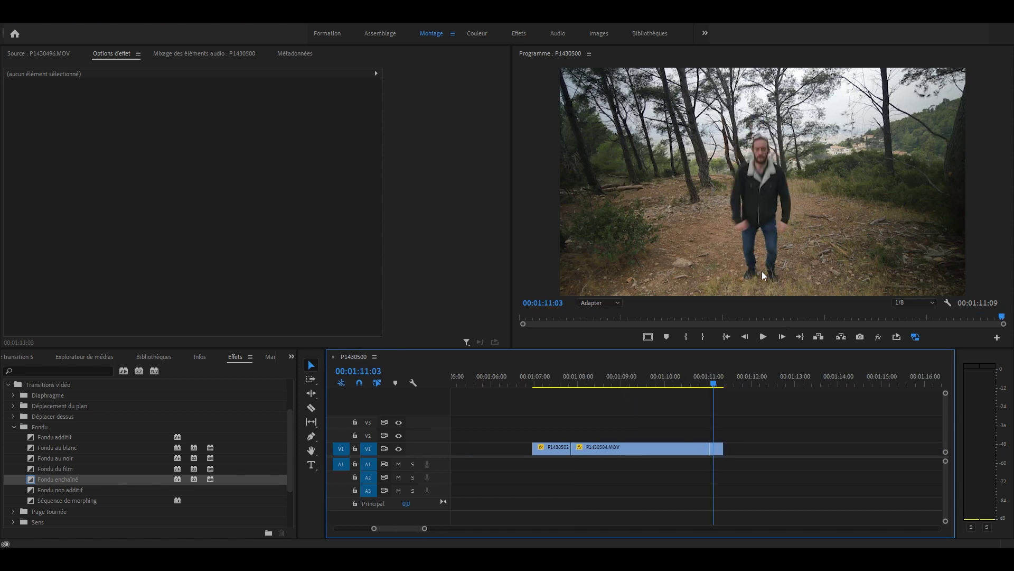
click(641, 383)
click(709, 382)
click(713, 386)
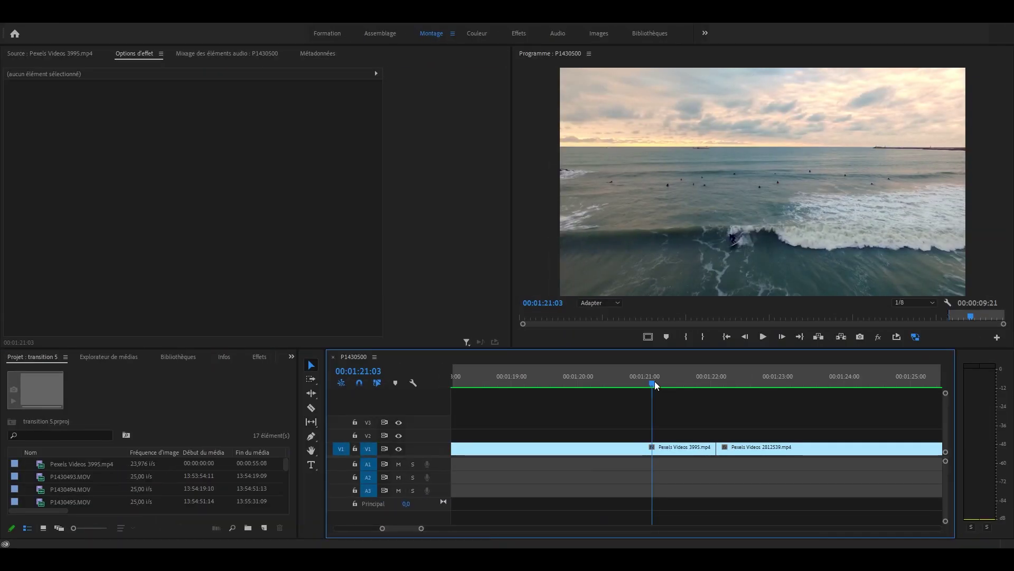
Create an adjustment layer and place it as a short clip on V2 over the cut from Pexels Videos 3995.mp4 to Pexels Videos 2812539.mp4.
key(space)
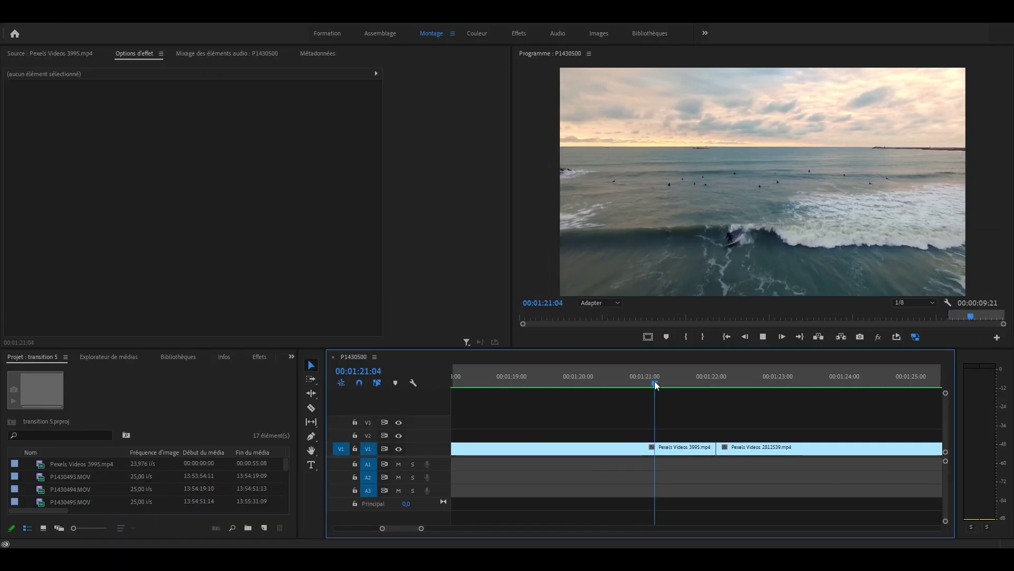
key(space)
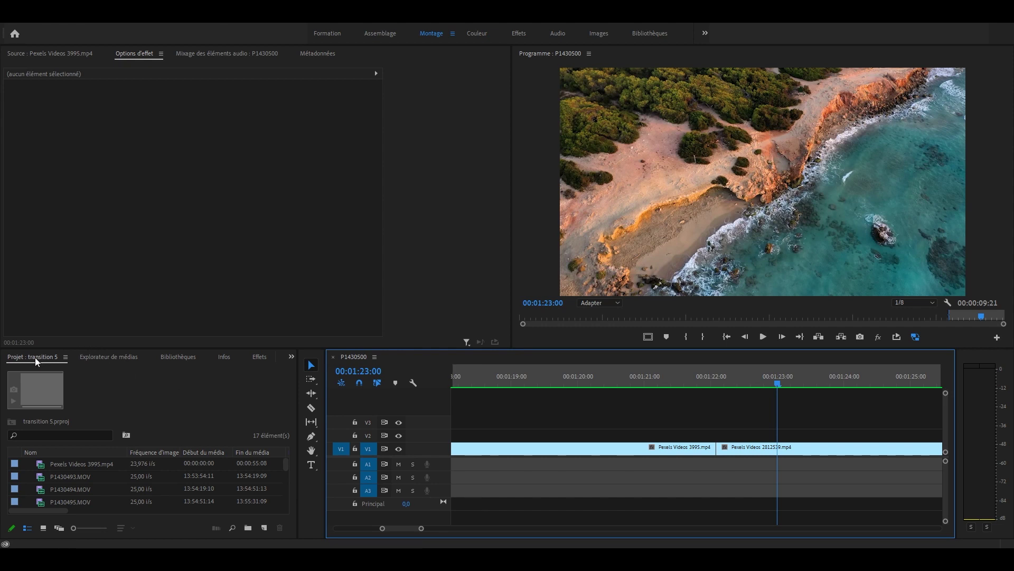
click(264, 529)
click(290, 433)
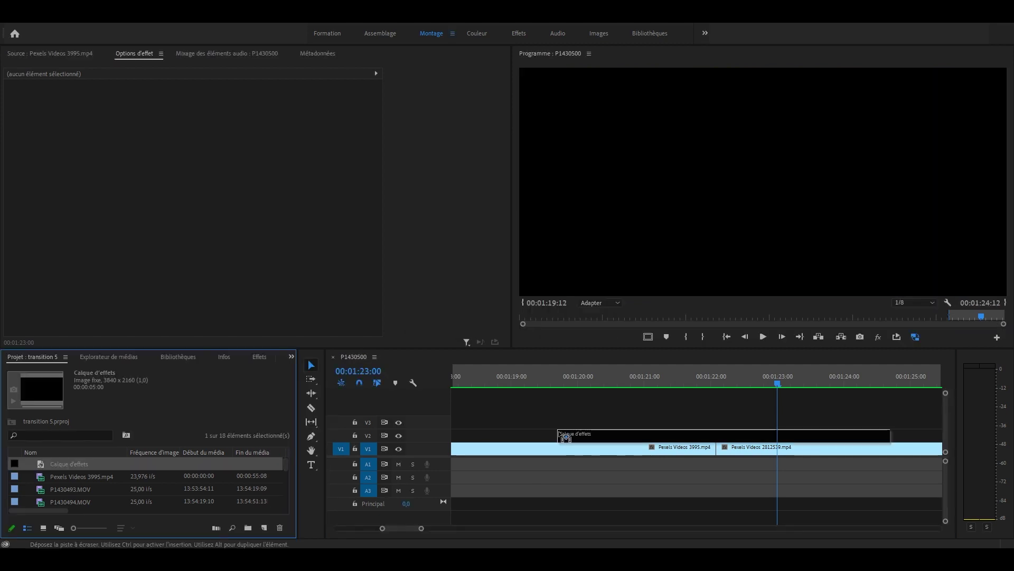
drag(563, 437, 709, 437)
click(716, 376)
drag(877, 435, 727, 437)
Trim the adjustment layer so it extends three frames on each side of the cut at 00:01:22:02.
key(equal)
key(equal)
key(equal)
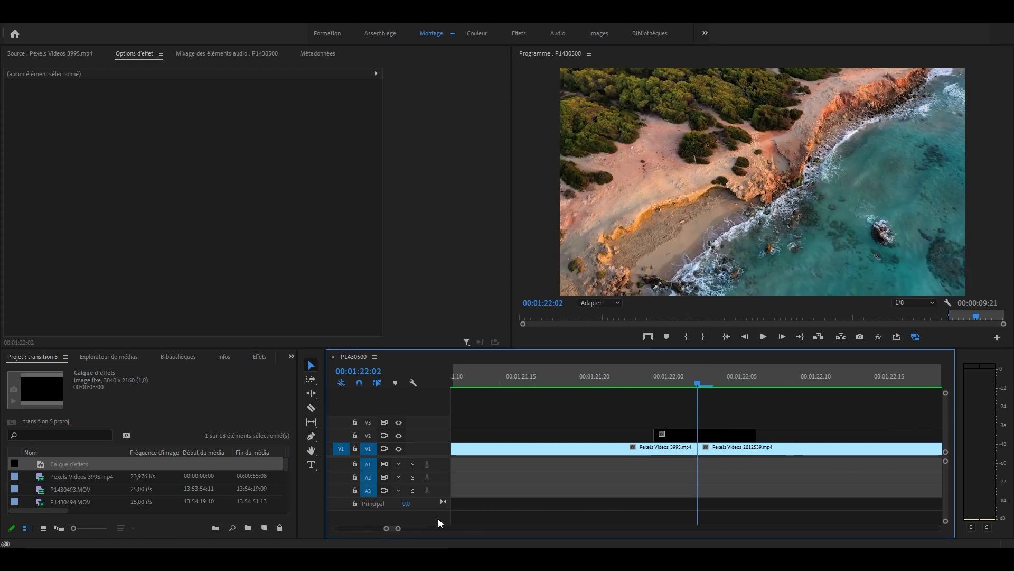
click(692, 378)
key(Left)
key(Left)
key(Right)
key(Right)
key(Right)
key(Right)
key(Right)
key(Right)
drag(755, 436, 741, 437)
click(702, 378)
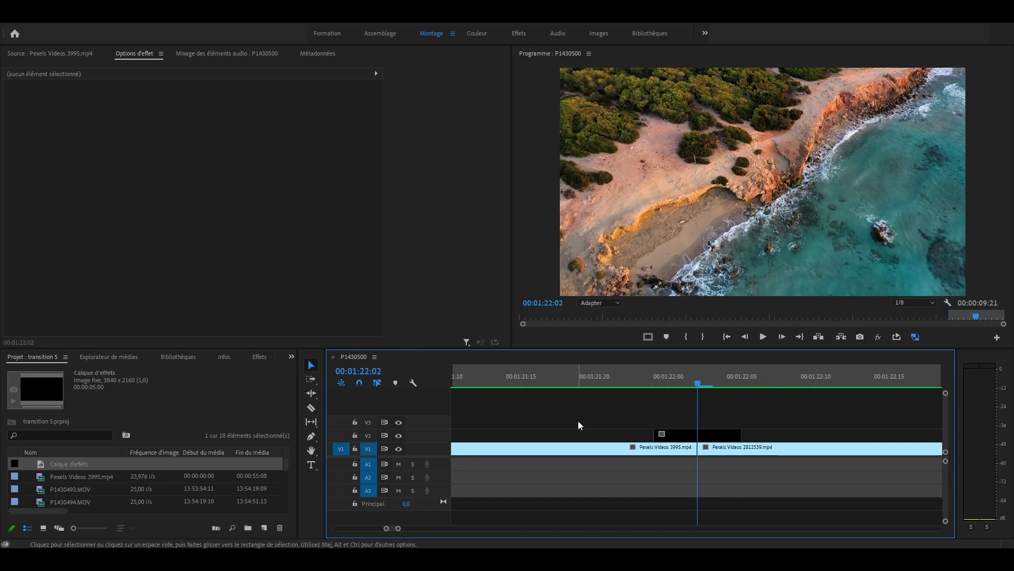
Search the effects for "flou" and apply Flou directionnel to the adjustment layer.
click(261, 356)
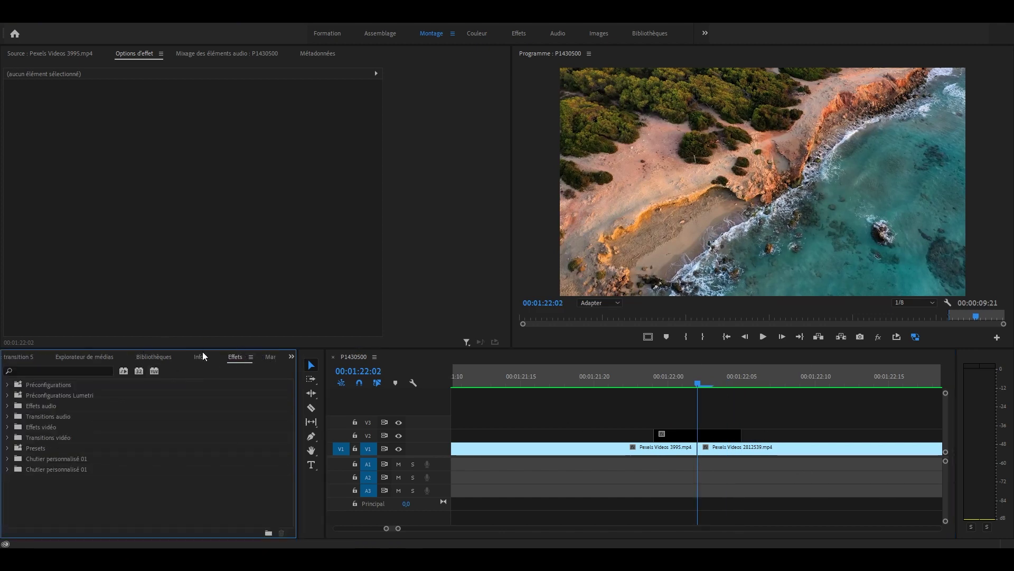
click(58, 370)
text(flou)
scroll(44, 450, down, 2)
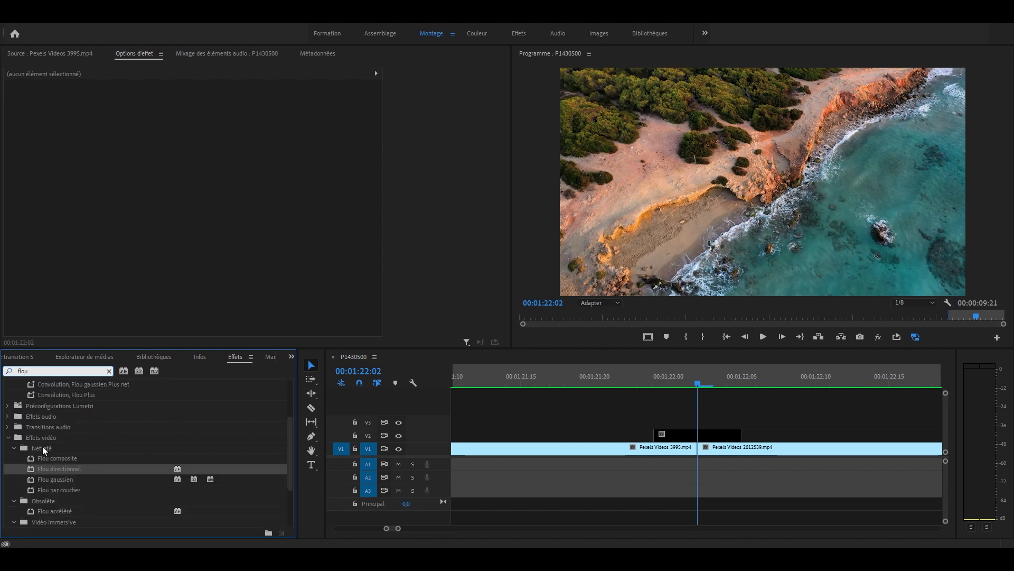
drag(65, 467, 707, 436)
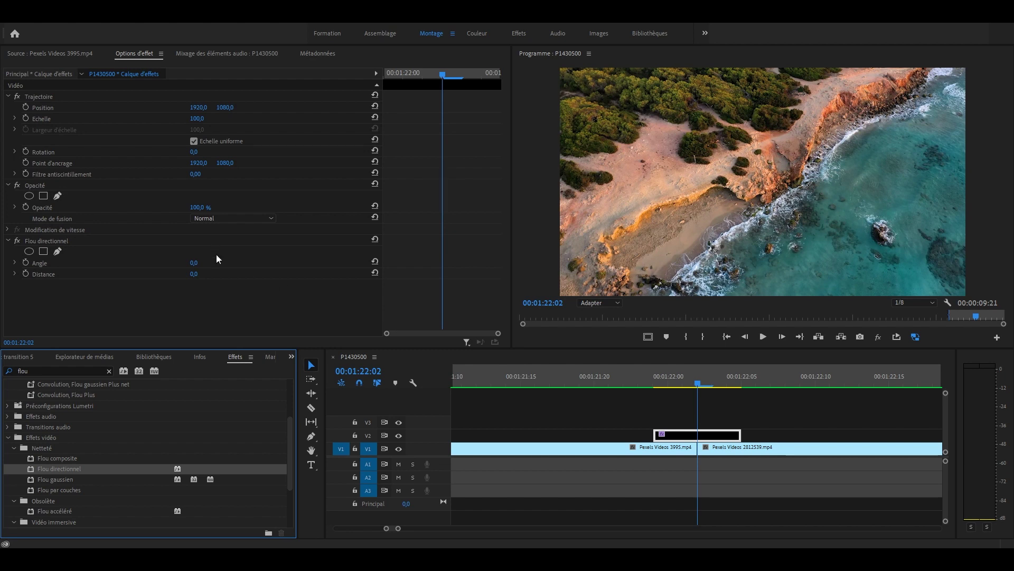
Set the directional blur's angle to 90° and its distance to 180.
click(195, 263)
text(90)
key(Return)
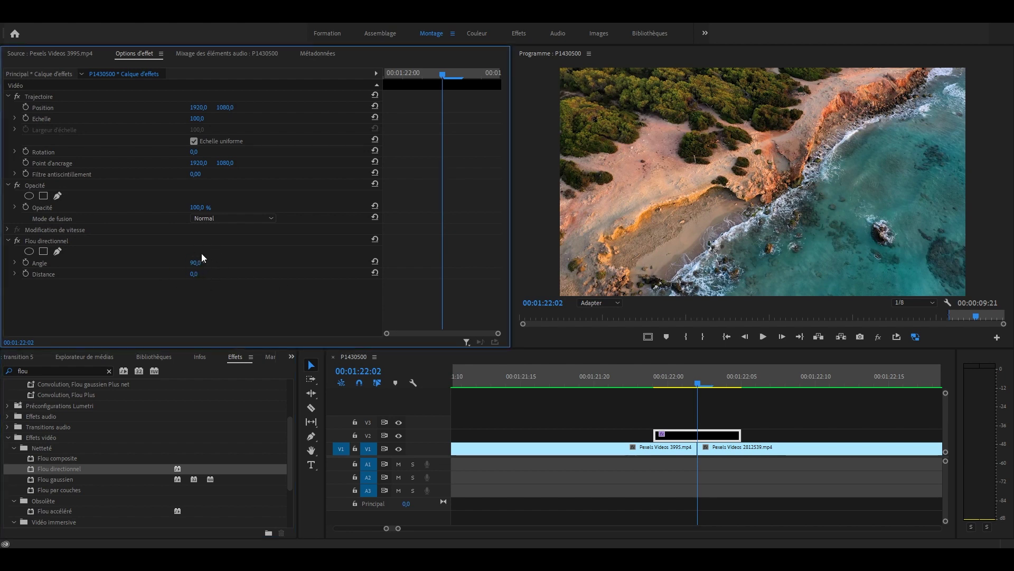
click(195, 274)
text(180)
key(Return)
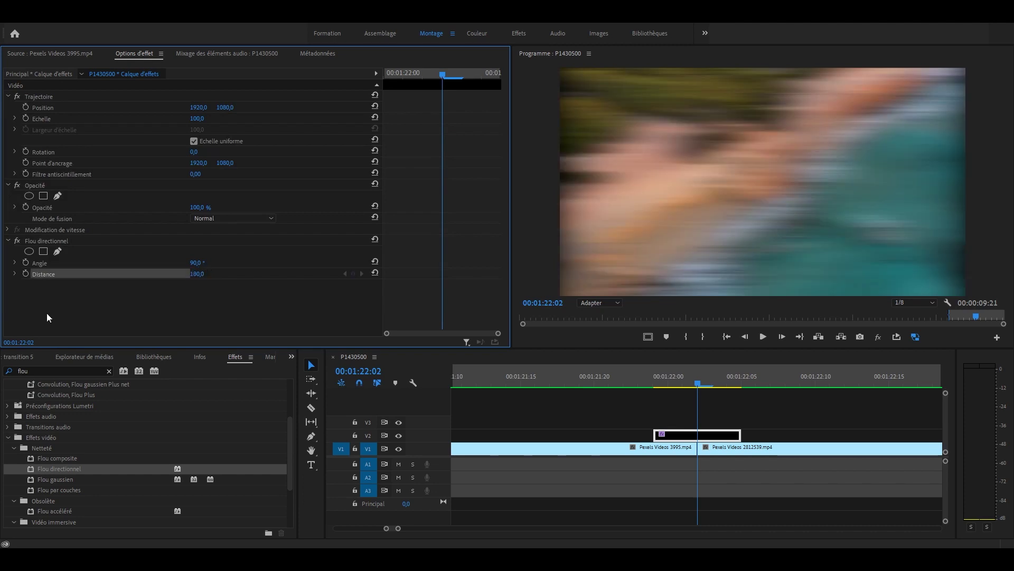
Keyframe the directional blur's distance at the cut, and set it to 0 at the start and end of the adjustment layer.
click(25, 274)
drag(440, 78, 385, 77)
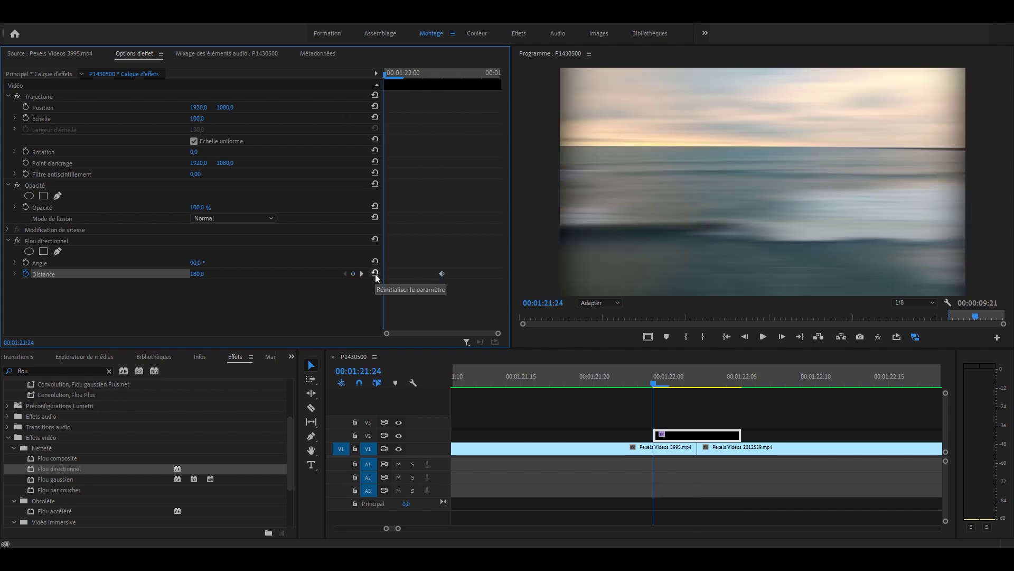
click(375, 274)
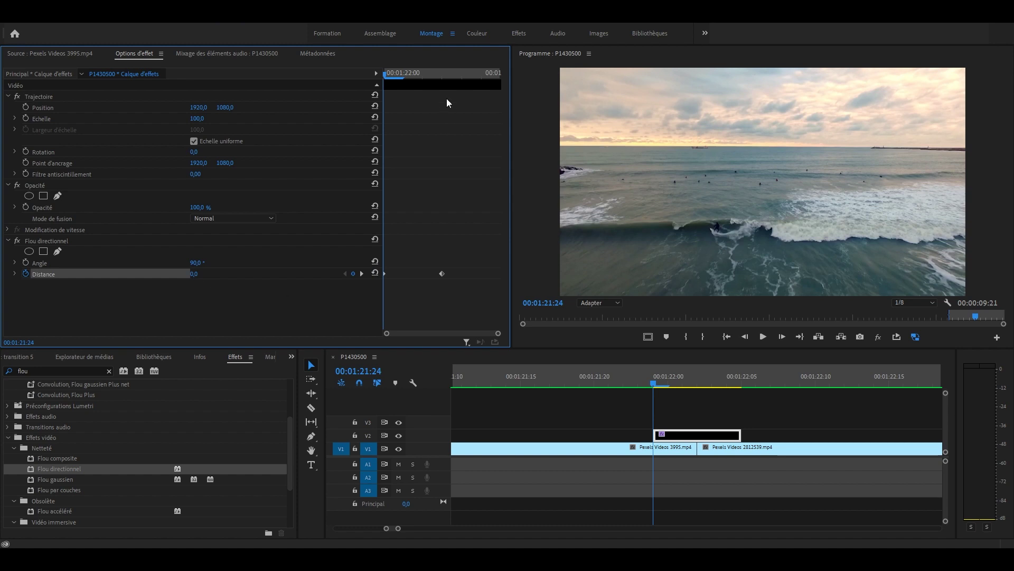
key(Down)
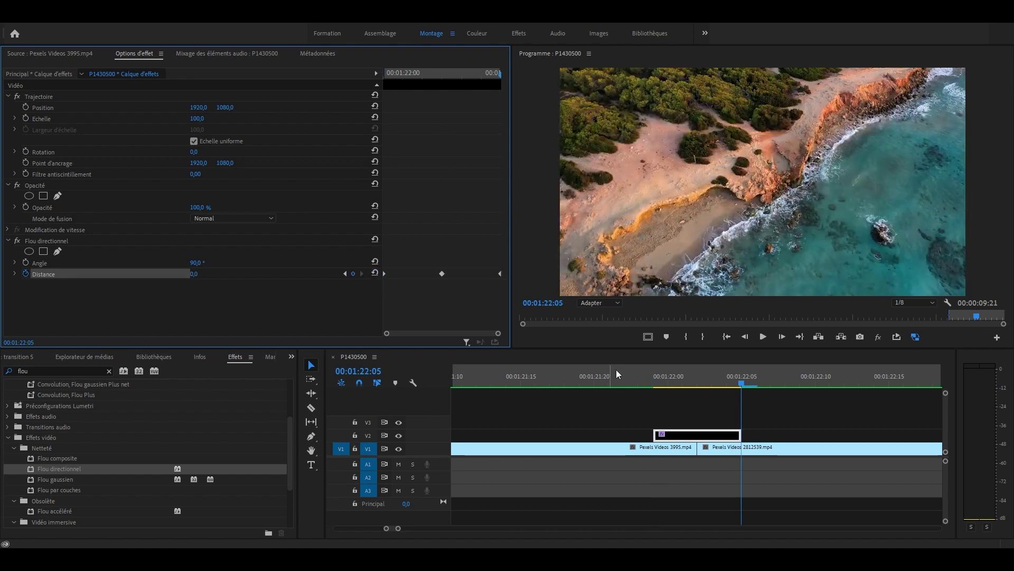
Play back the cut to review the directional blur transition.
click(615, 370)
key(space)
click(616, 369)
key(space)
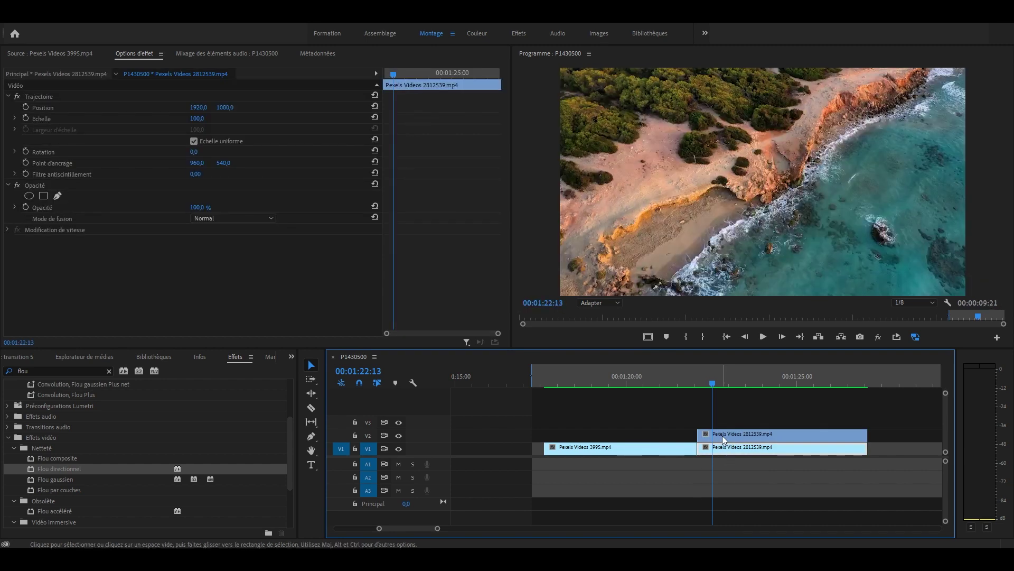
Duplicate Pexels Videos 2812539.mp4 onto V3 and apply the Recadrage effect to the three stacked copies.
click(797, 400)
key(v)
drag(79, 448, 753, 416)
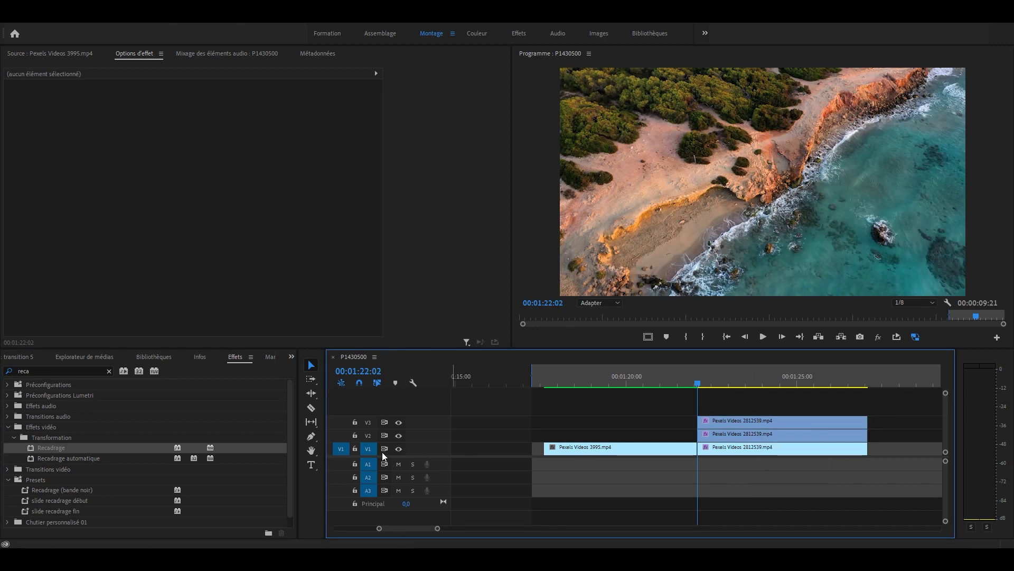
Hide tracks V1 and V2 and set the V3 clip's Recadrage Droite value to 70%.
click(398, 447)
click(398, 435)
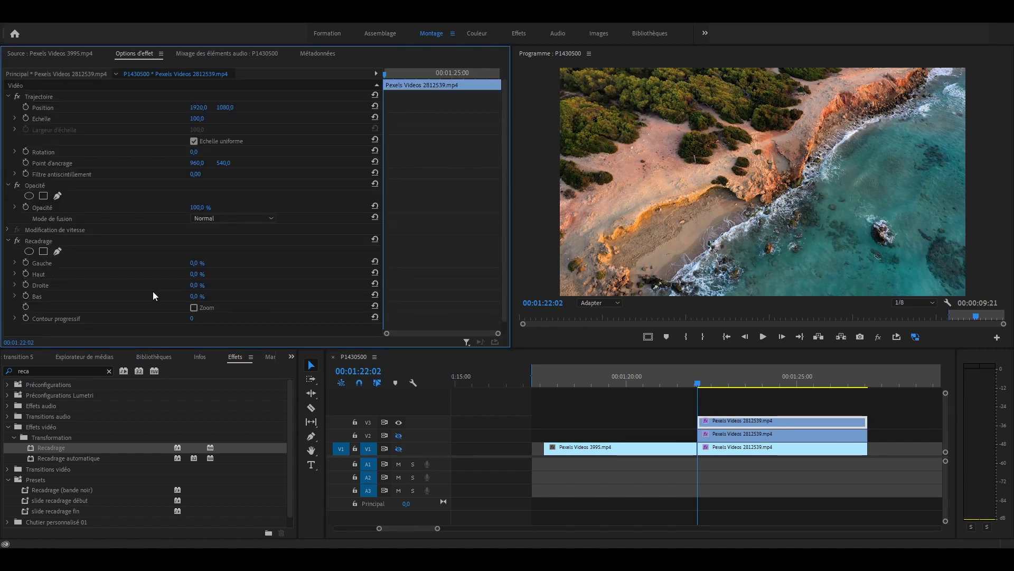
click(198, 286)
text(70)
key(Return)
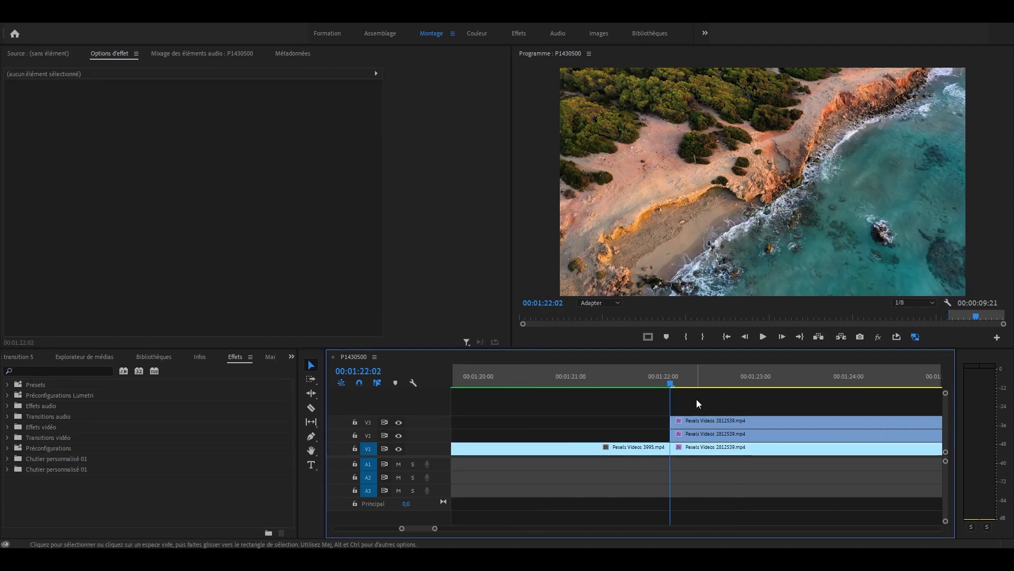
Move the three cropped clips to V2–V4 starting at 00:01:21:21 and split them at the end of Pexels Videos 3995.mp4.
drag(686, 394, 692, 434)
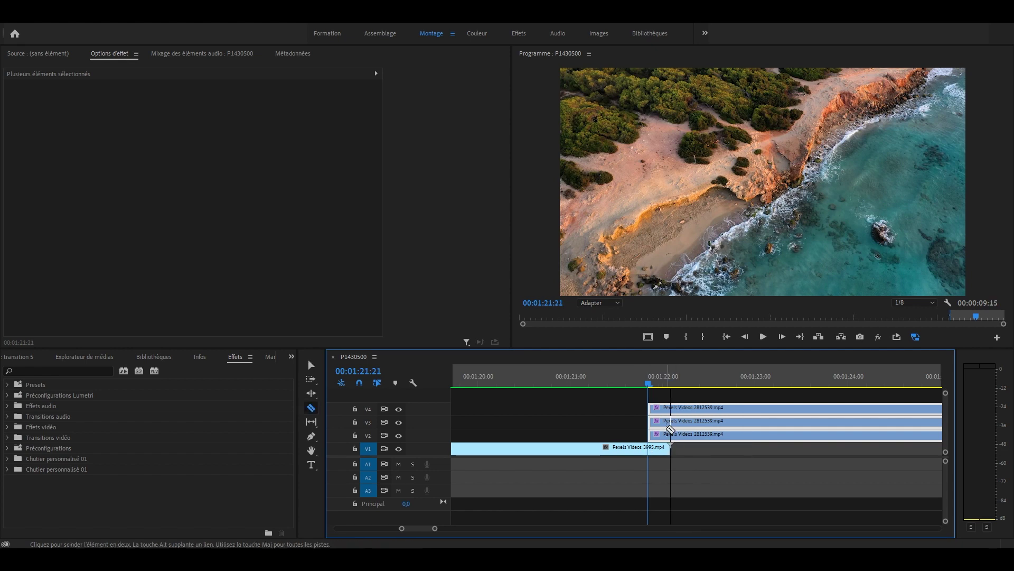
click(670, 426)
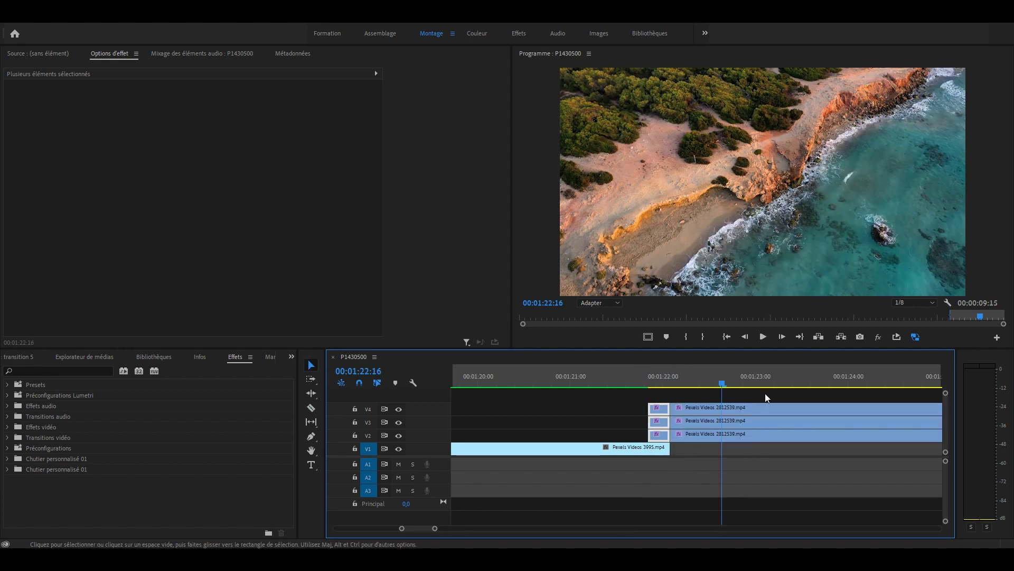
Delete the long clip remainders on V3 and V4, and remove Recadrage from the remainder on V2.
drag(765, 393, 744, 425)
key(Delete)
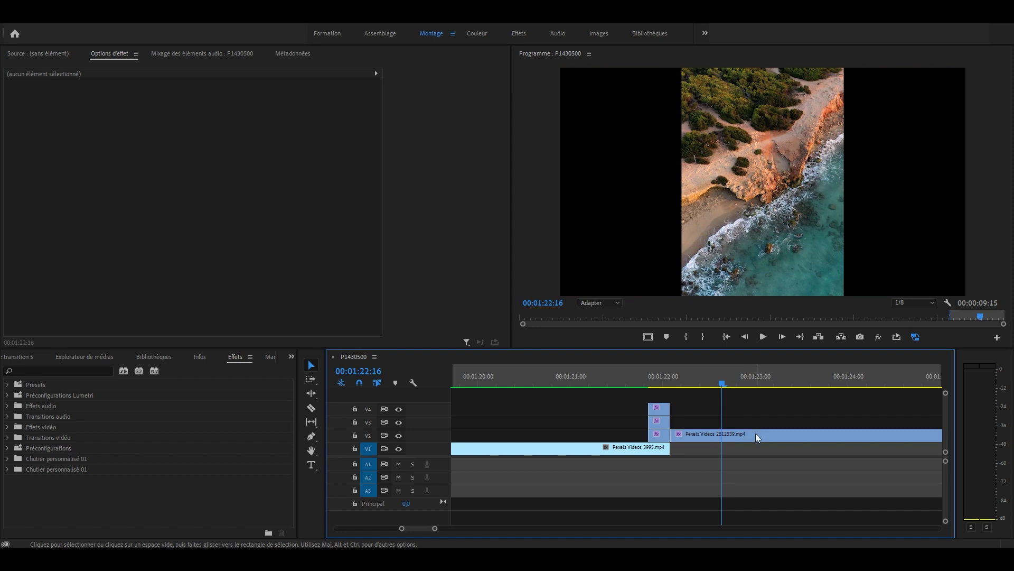
click(732, 434)
click(40, 241)
key(Delete)
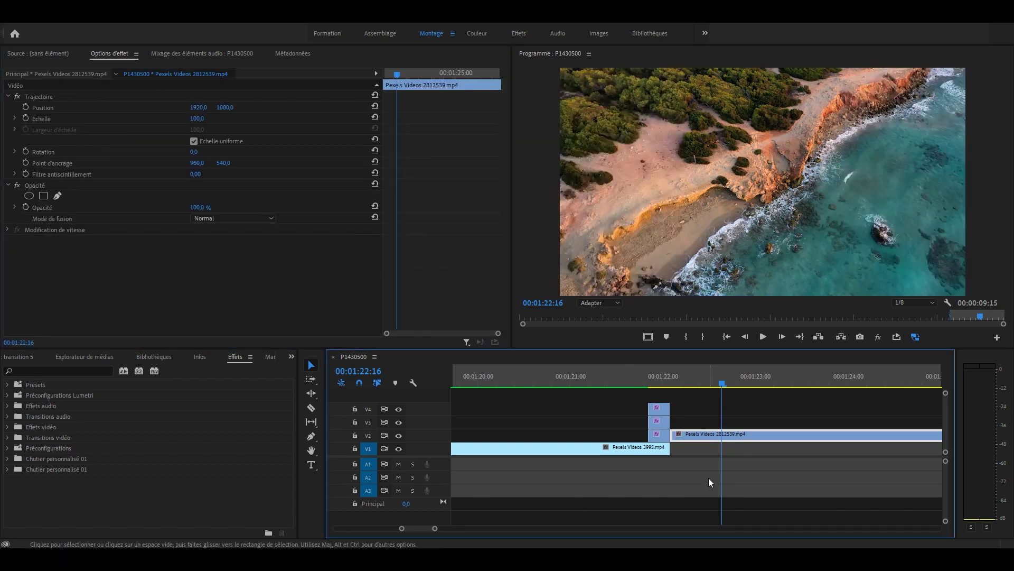
click(708, 478)
Hide tracks V2 and V3 with the playhead at 00:01:21:24 to isolate the short V4 clip.
click(660, 374)
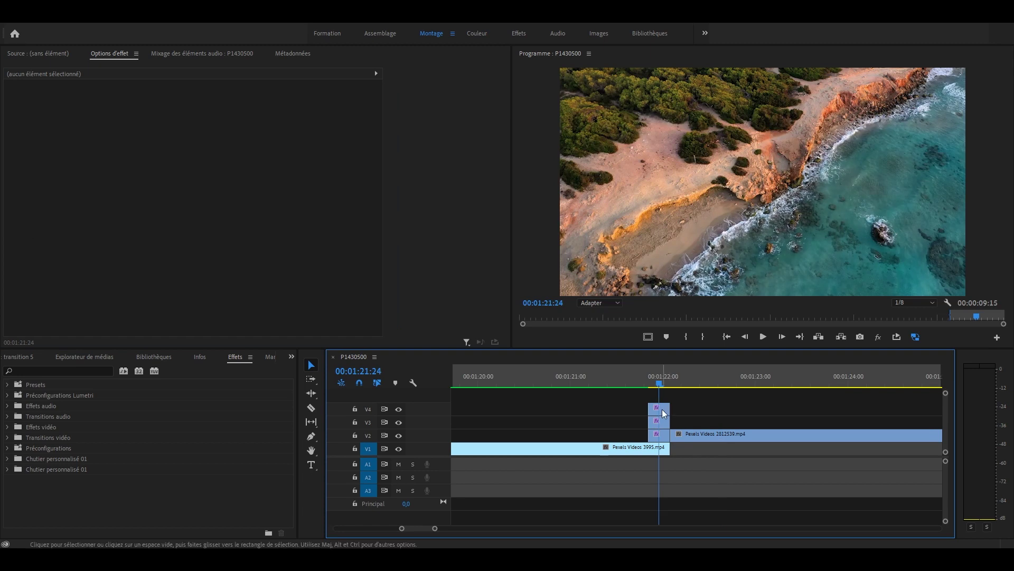
click(398, 435)
click(398, 423)
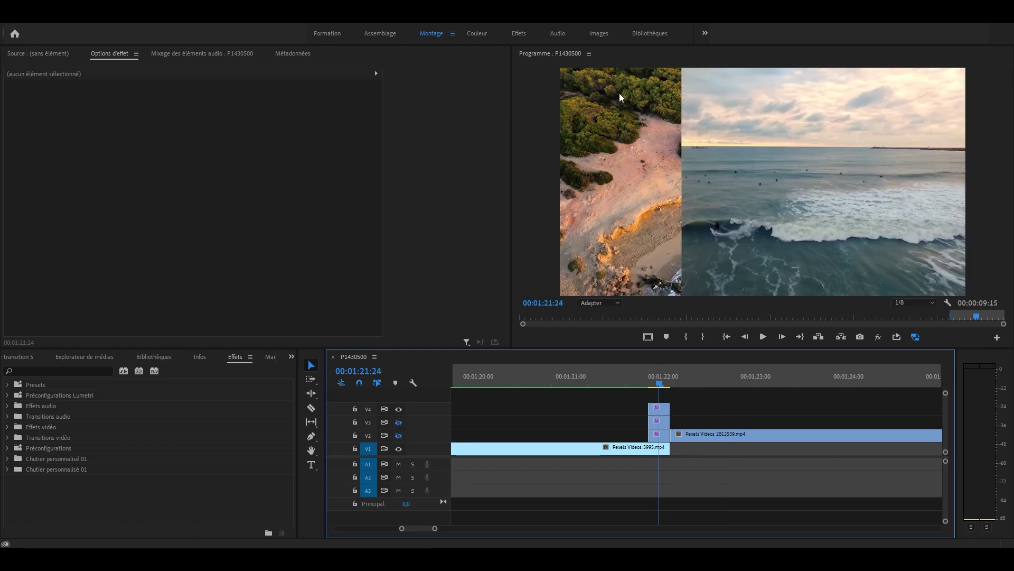
Keyframe the short V4 clip's position at 1920, 3242 at 00:01:21:21 and reset it to 1920, 1080 at 00:01:22:01.
click(659, 409)
drag(443, 72, 375, 73)
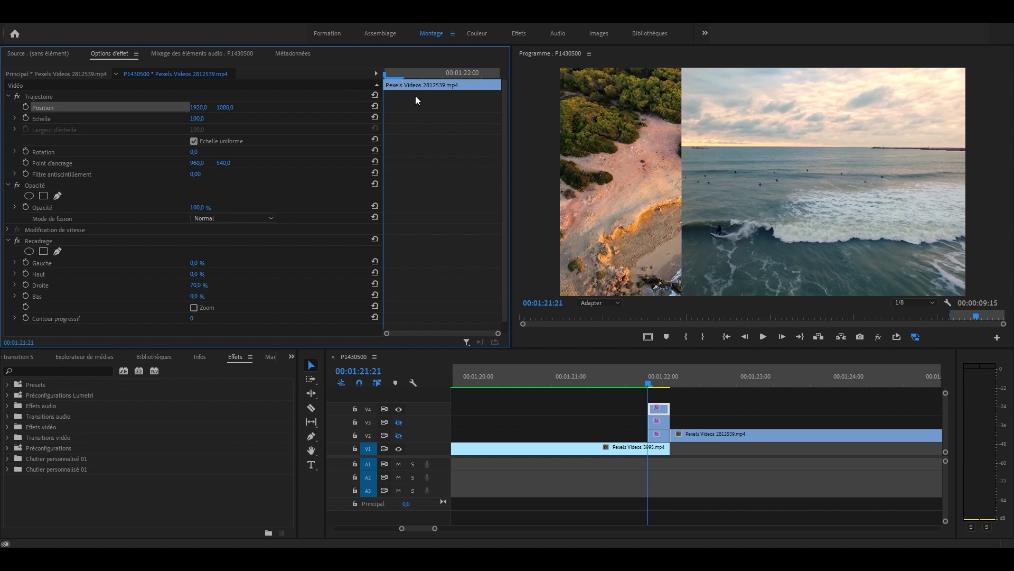
click(26, 107)
drag(225, 107, 308, 360)
drag(225, 107, 437, 108)
click(480, 72)
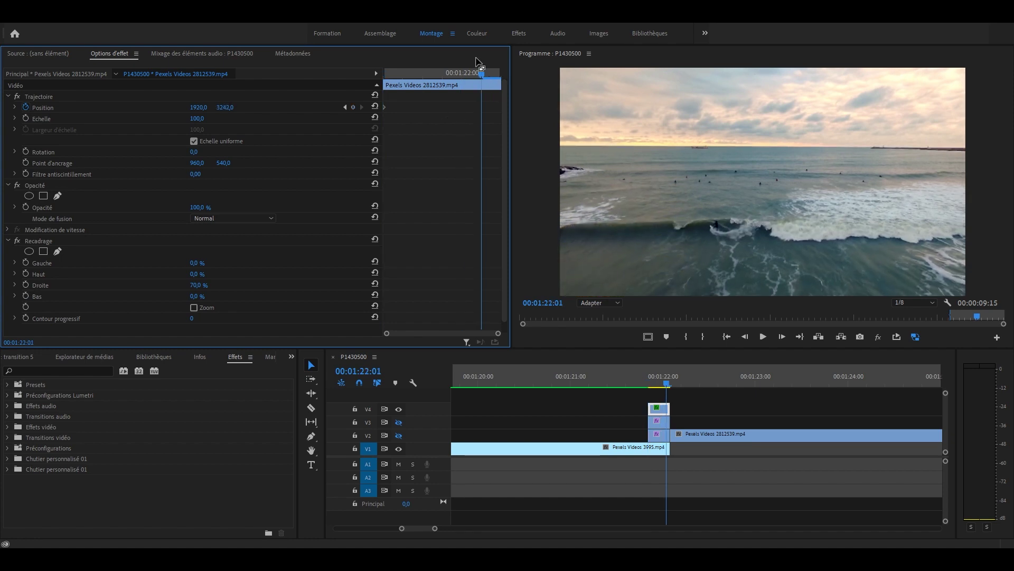
drag(476, 57, 534, 99)
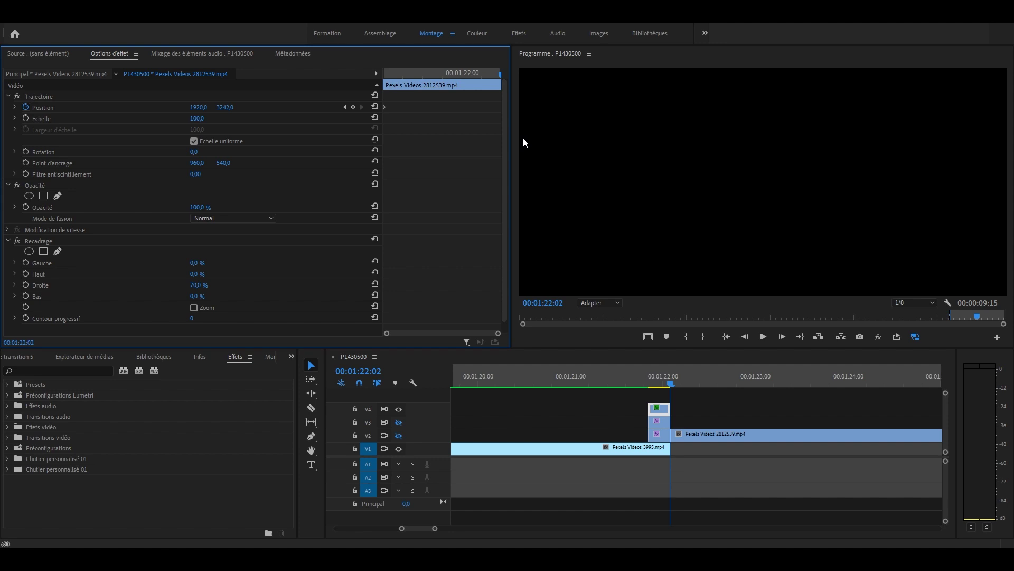
key(Left)
click(375, 107)
click(345, 107)
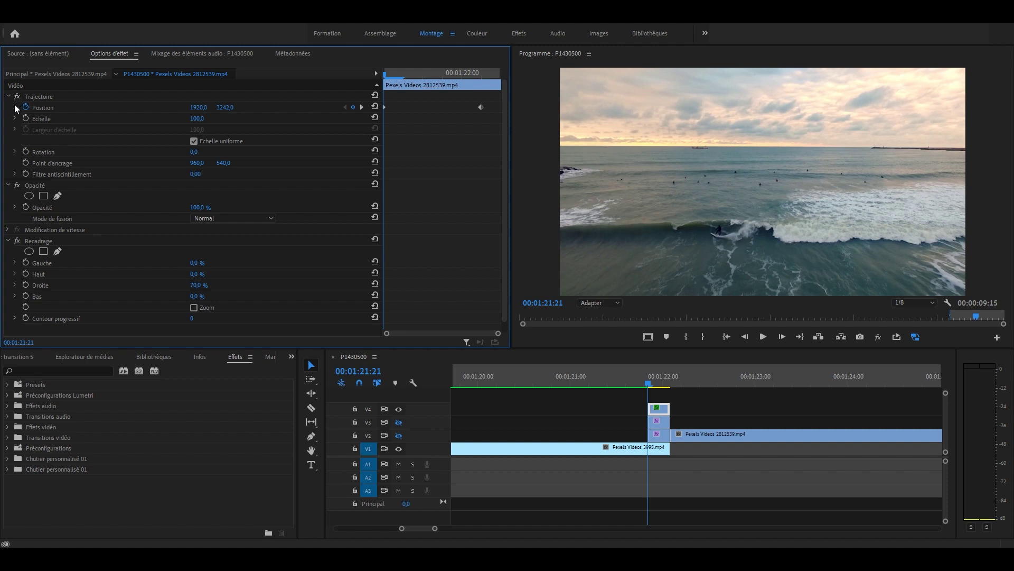
Shape the position speed curve to ease the movement, and move the last keyframe to the end of the clip.
click(15, 107)
drag(384, 117, 400, 139)
drag(474, 124, 509, 106)
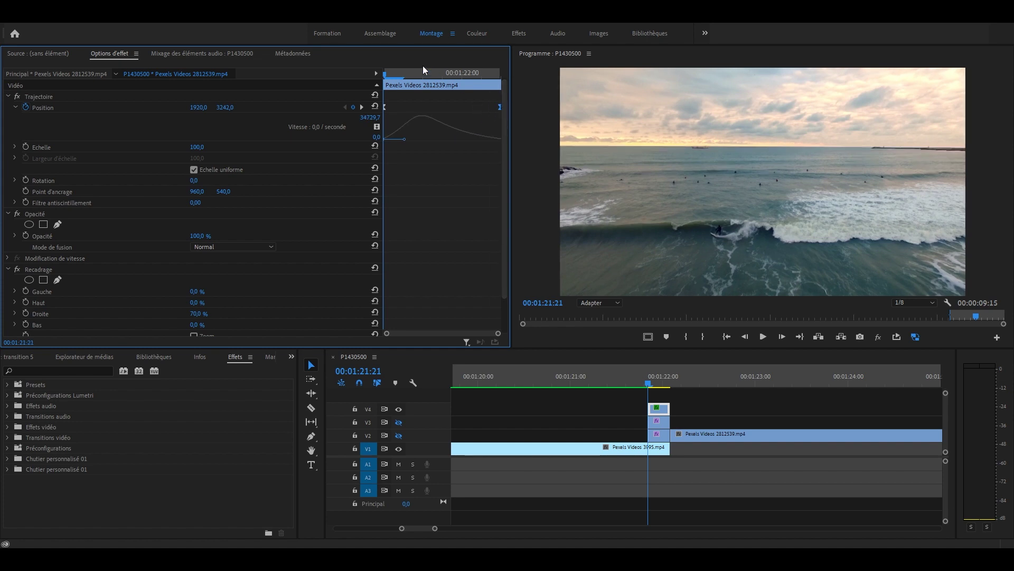
Copy the V4 clip's Trajectoire animation onto the short V3 clip.
click(442, 73)
click(43, 97)
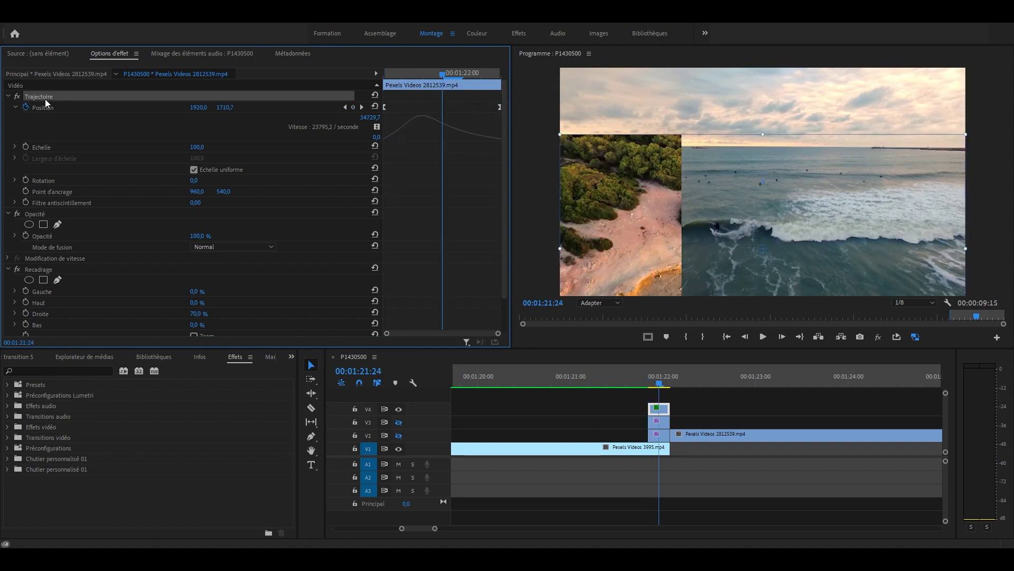
click(657, 422)
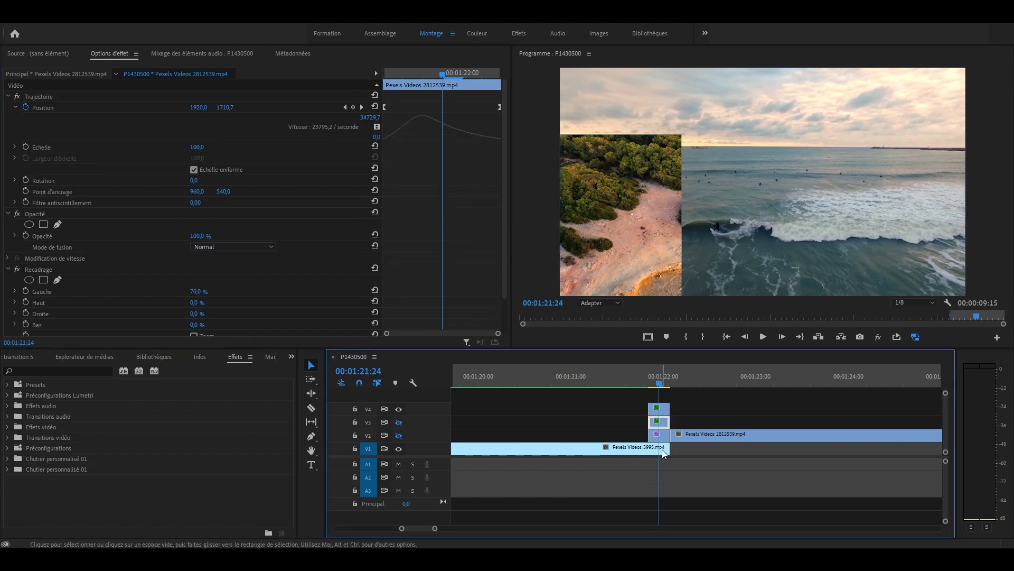
Show track V3 and step frame by frame through the two side strips' upward movement.
click(399, 422)
key(Left)
key(Left)
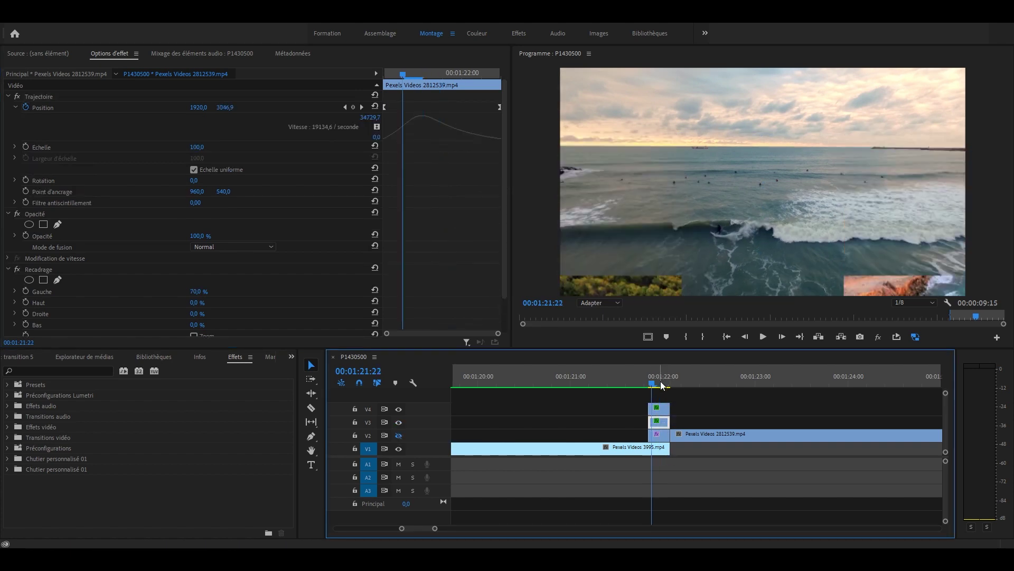
key(Right)
key(Right)
key(Right)
key(Left)
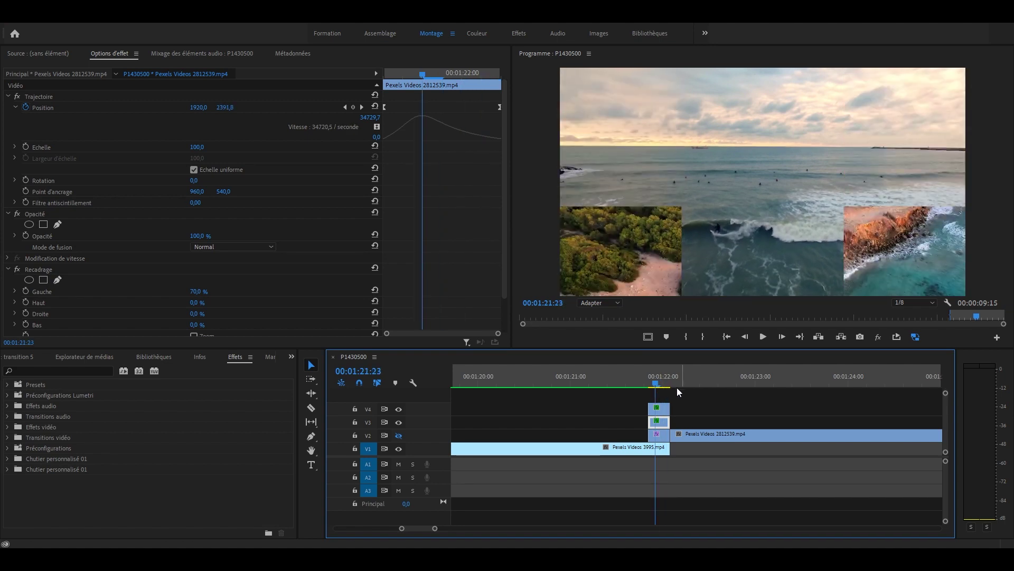
Select the short V2 clip, hide tracks V3 and V4, and show track V2.
click(659, 434)
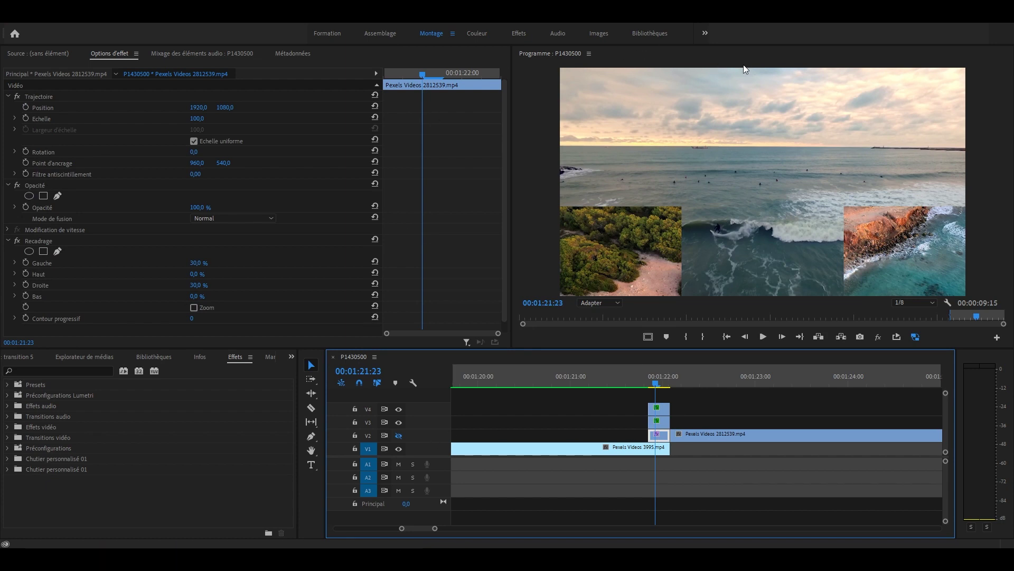
click(399, 422)
click(399, 409)
click(399, 435)
Keyframe the middle strip's position from above the frame at 00:01:21:21 to 1920, 1080 at the clip's end, with eased speed.
click(318, 91)
key(Left)
key(Left)
click(25, 107)
drag(223, 107, 2, 108)
drag(158, 107, 31, 108)
click(479, 72)
click(375, 106)
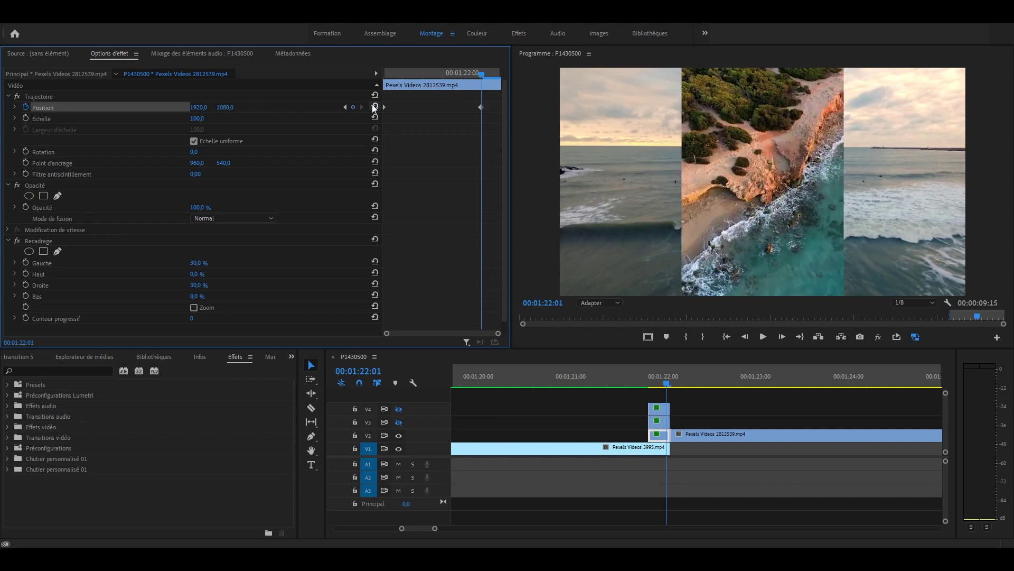
click(15, 107)
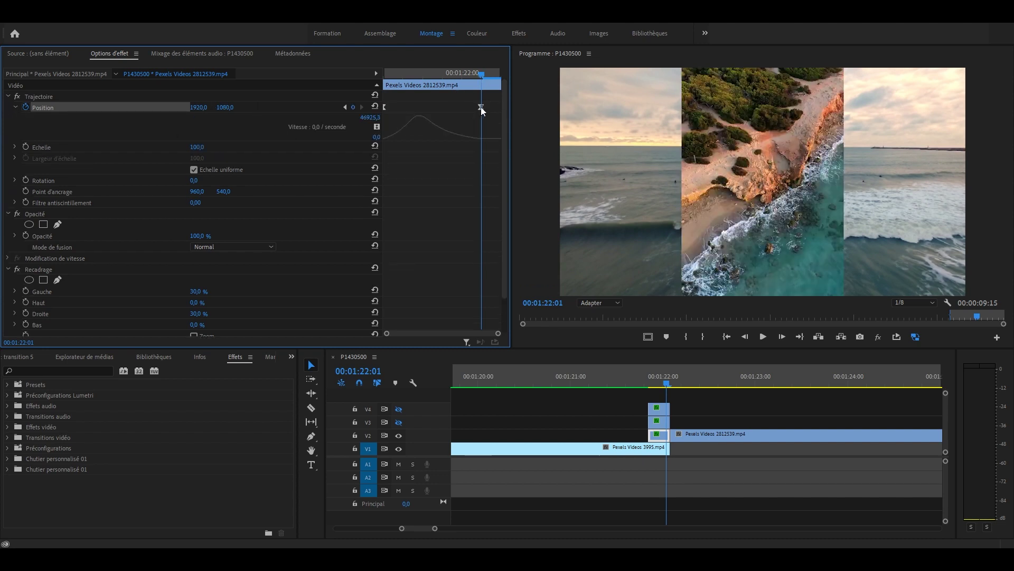
drag(480, 106, 507, 110)
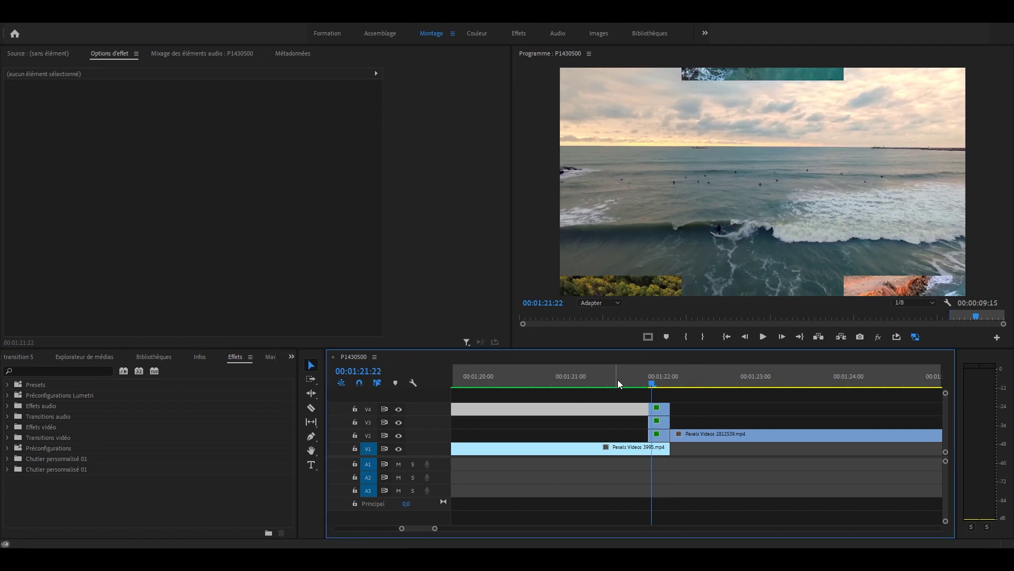
Play the sequence from 00:01:21:06 to review the three-strip transition.
drag(614, 380, 593, 382)
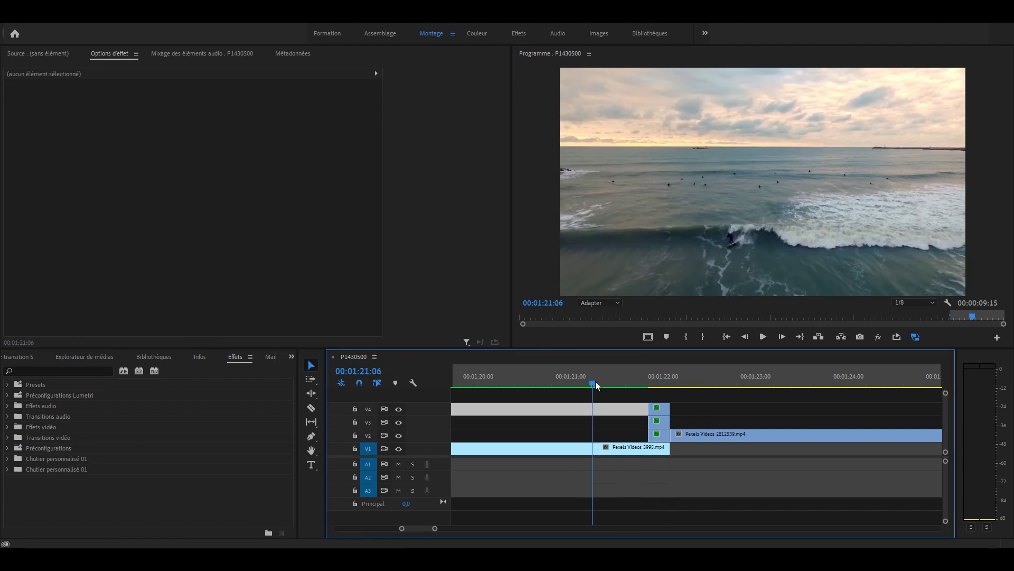
click(578, 420)
key(space)
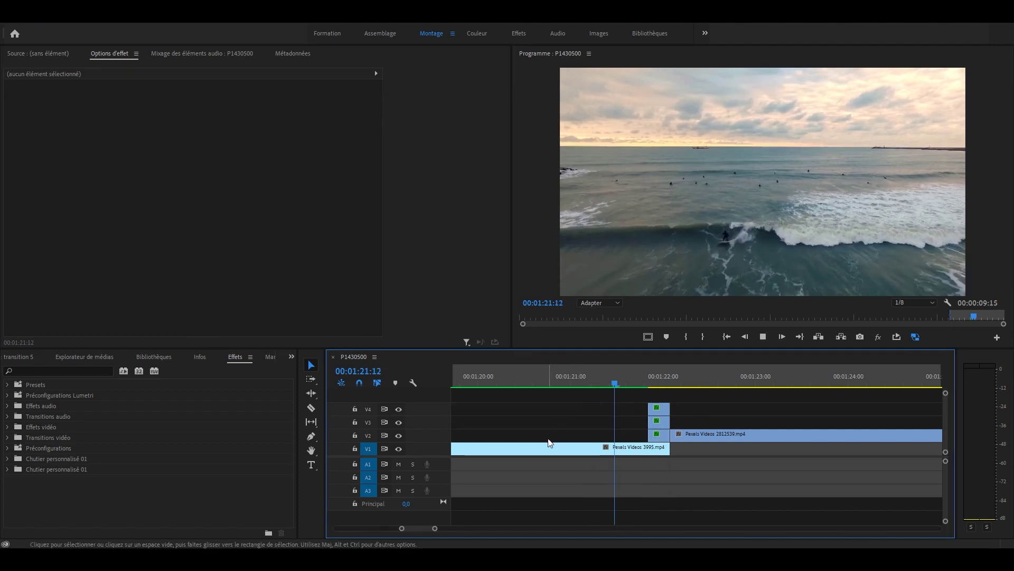
key(space)
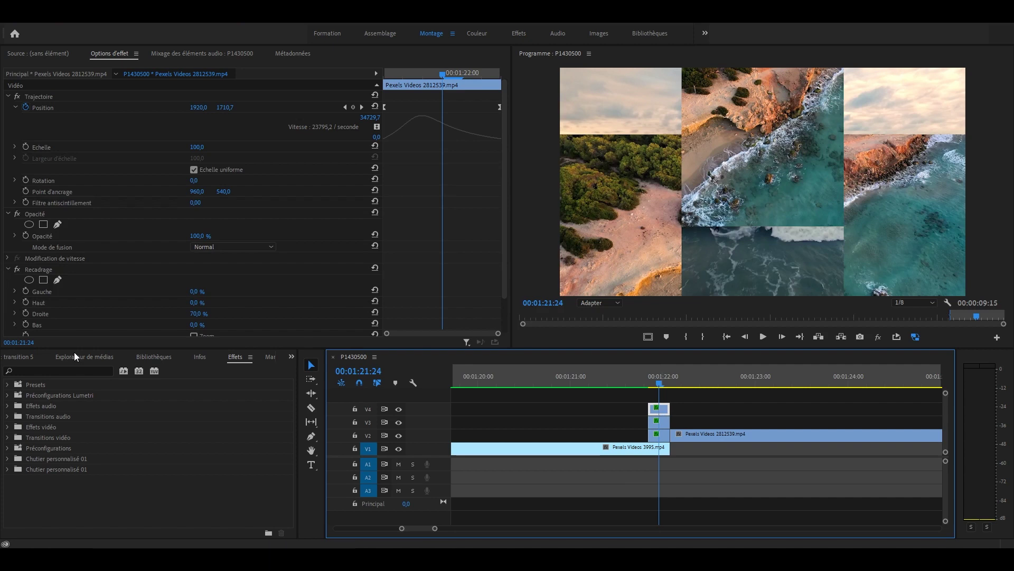
Search the effects for "flou" and apply Flou gaussien to the short V4 clip.
click(47, 399)
text(flou)
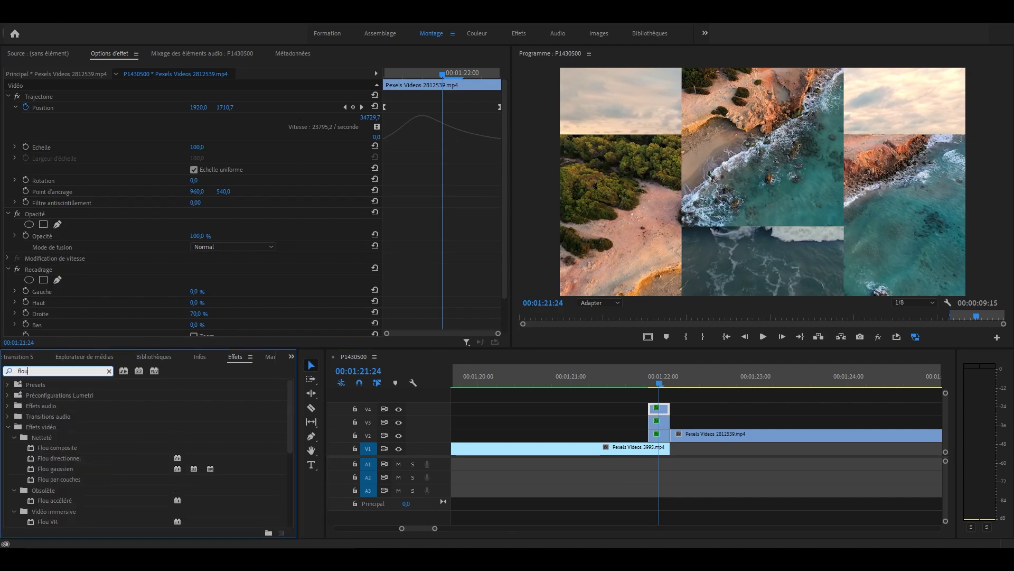
drag(55, 447, 658, 409)
Set the Gaussian blur's dimensions to Vertical and its amount to 180.
click(227, 295)
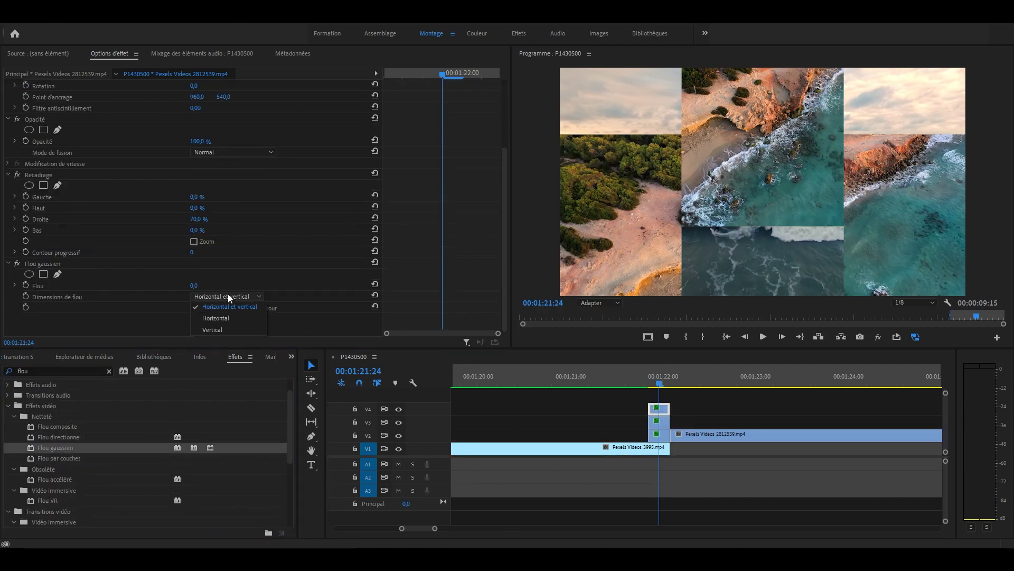
click(223, 334)
click(196, 286)
text(1)
key(Return)
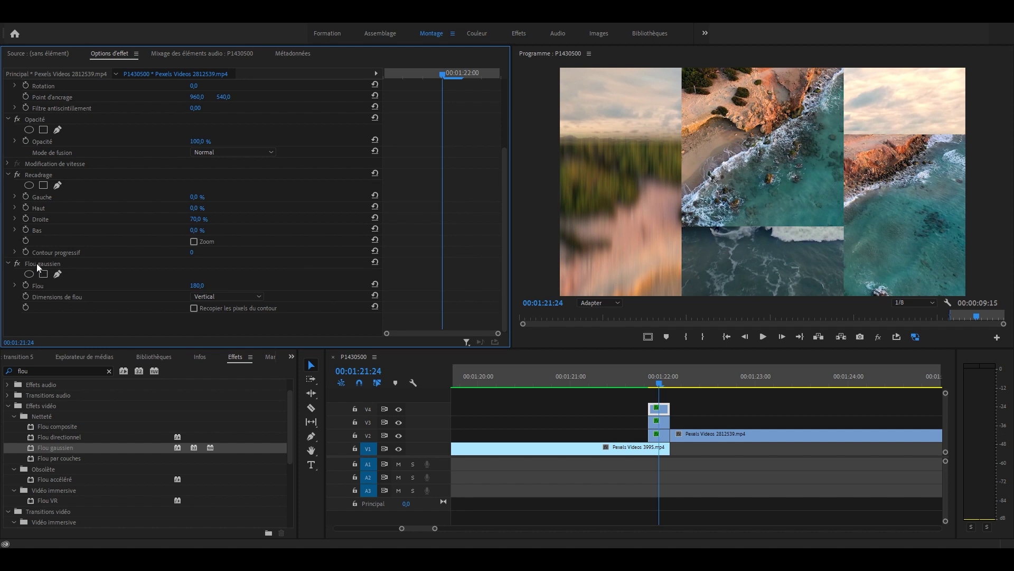
Copy the Flou gaussien effect from the V4 clip onto the short V3 and V2 clips.
click(36, 264)
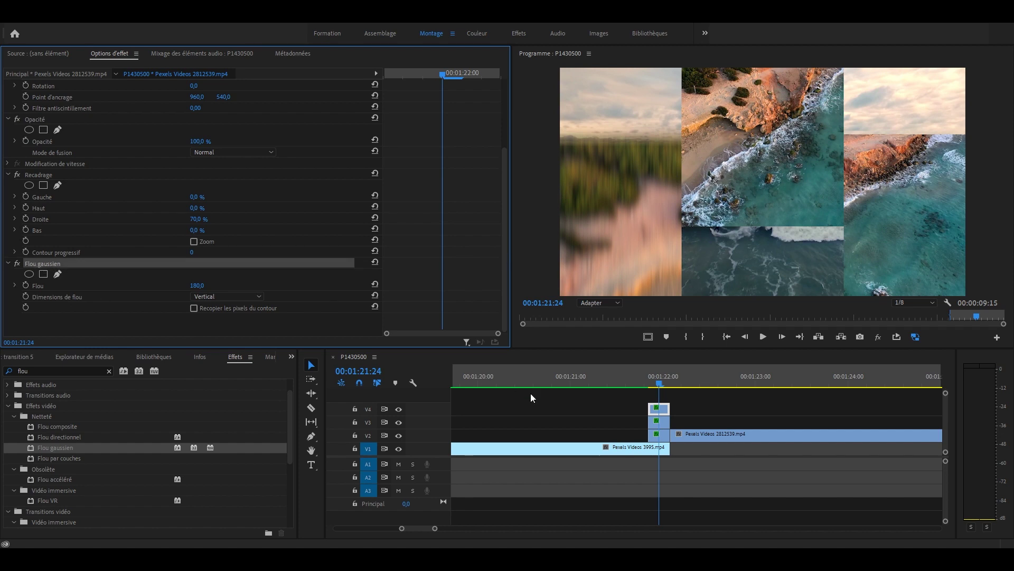
click(658, 422)
drag(658, 434, 658, 434)
Check the frames around the cut and play back the blurred three-strip transition.
click(667, 382)
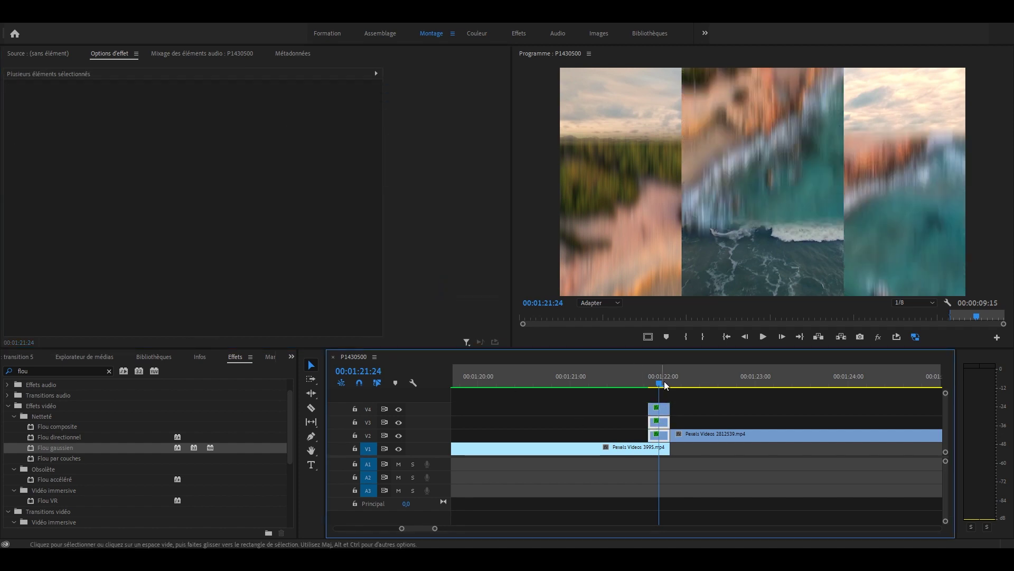
key(Right)
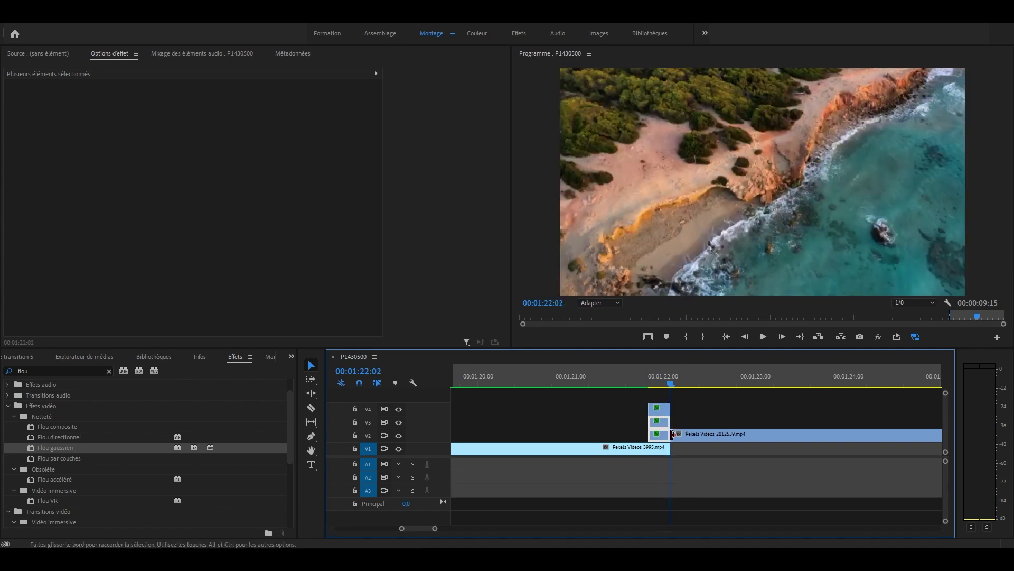
click(590, 372)
key(space)
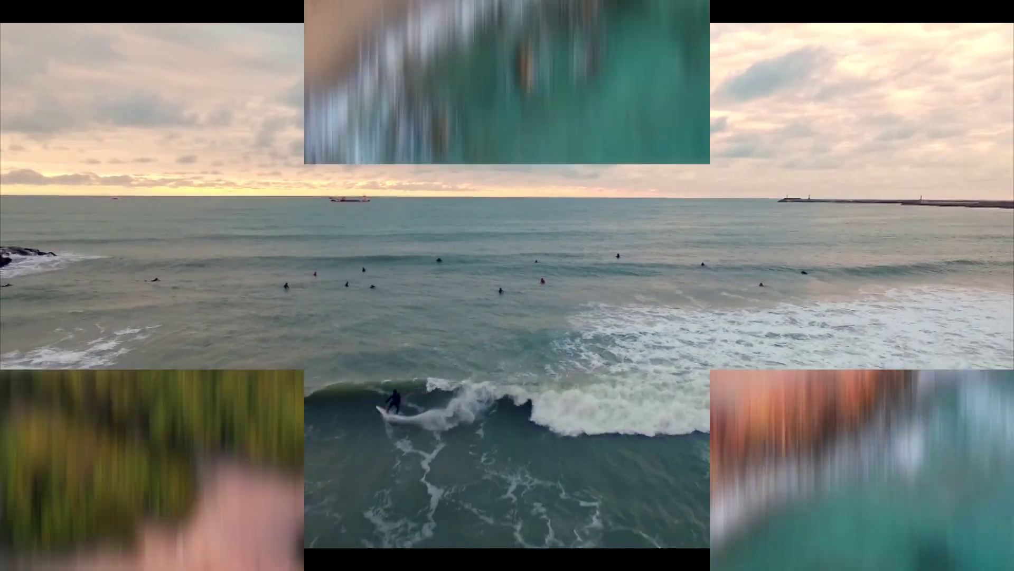